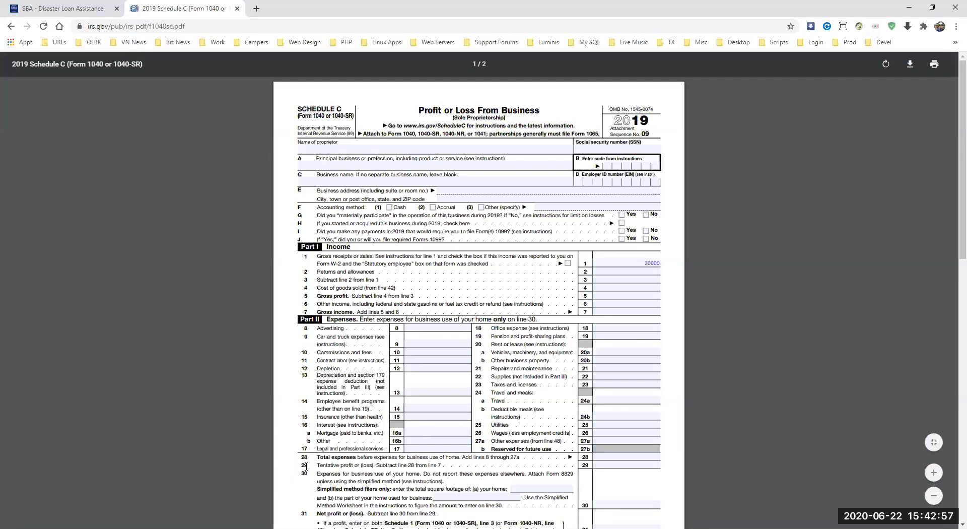
# Step: Enter 10000 as Schedule C line 28 total expenses, then switch back to the SBA application tab
pyautogui.click(614, 458)
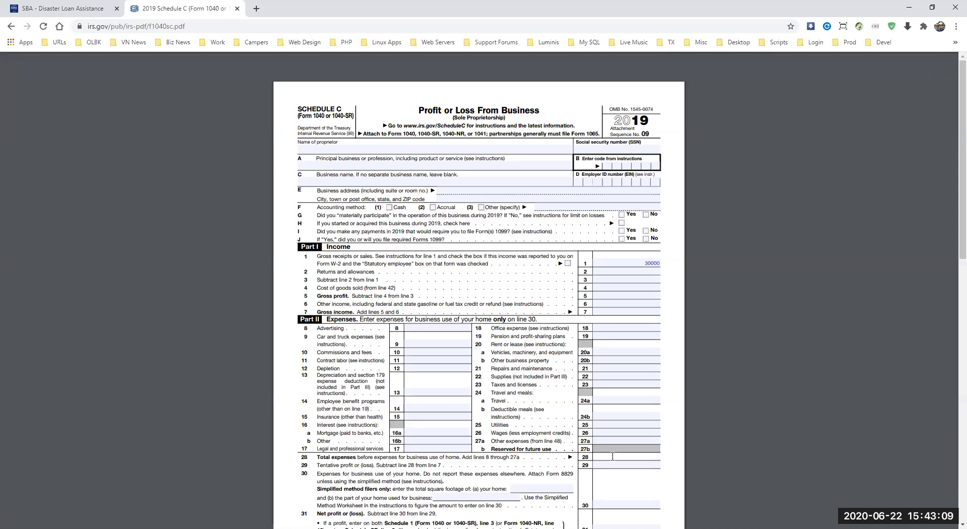
pyautogui.write('10000')
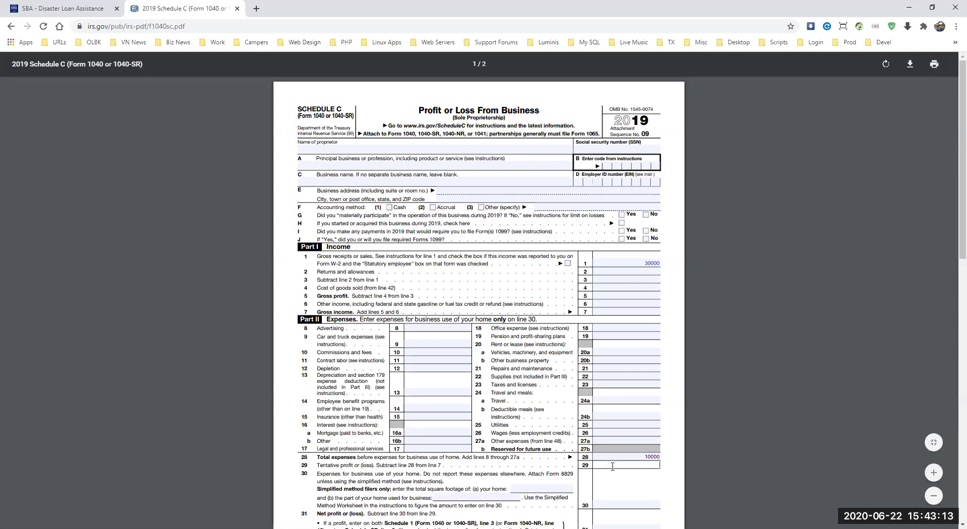
pyautogui.click(612, 465)
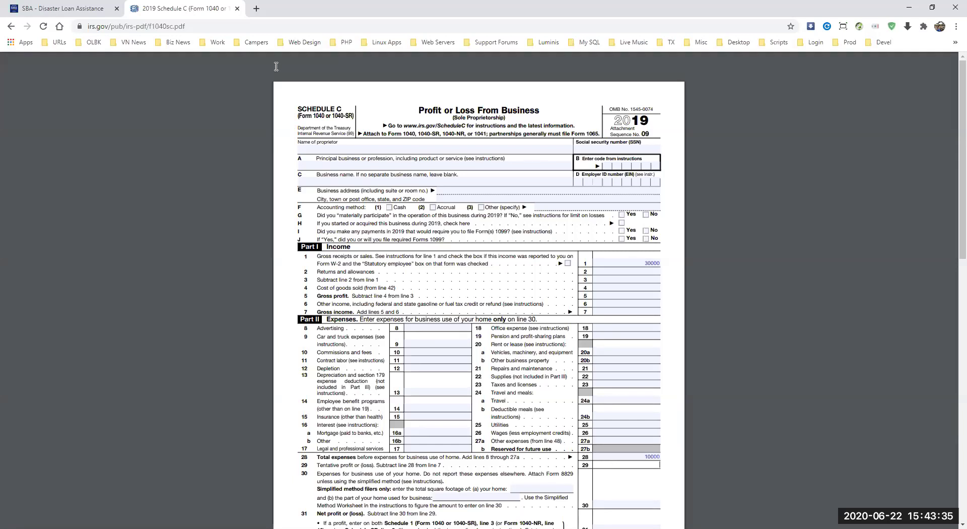
pyautogui.click(763, 507)
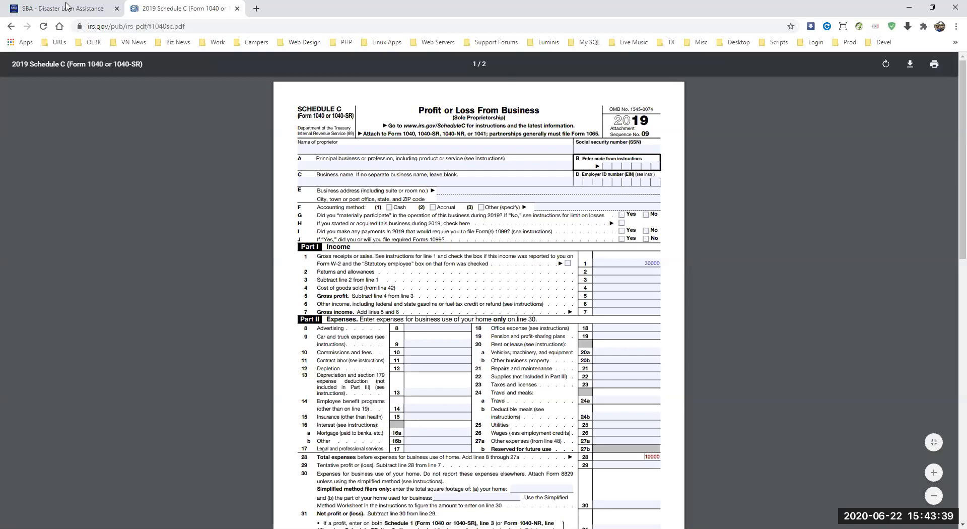
pyautogui.click(68, 8)
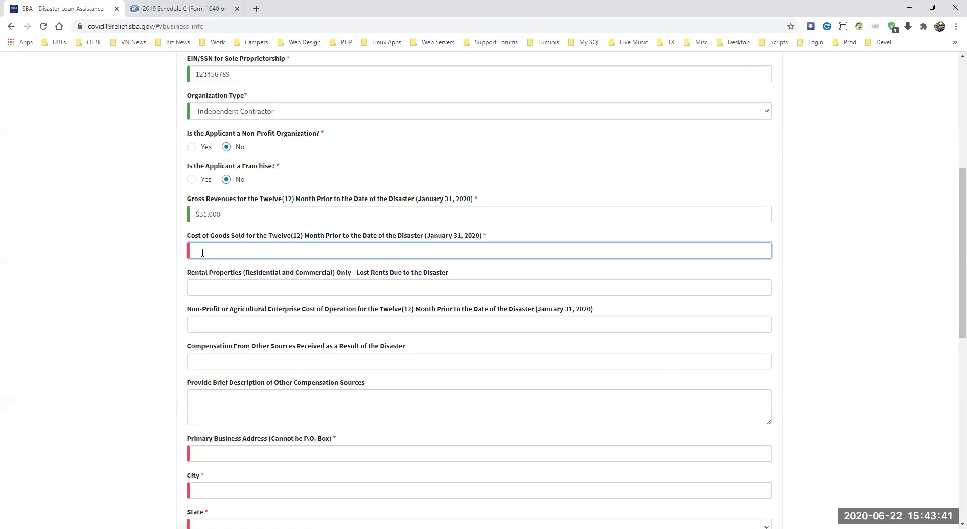
# Step: Enter $10,000 cost of goods sold and $0 for lost rents, non-profit costs and other compensation
pyautogui.write('10000')
pyautogui.click(234, 291)
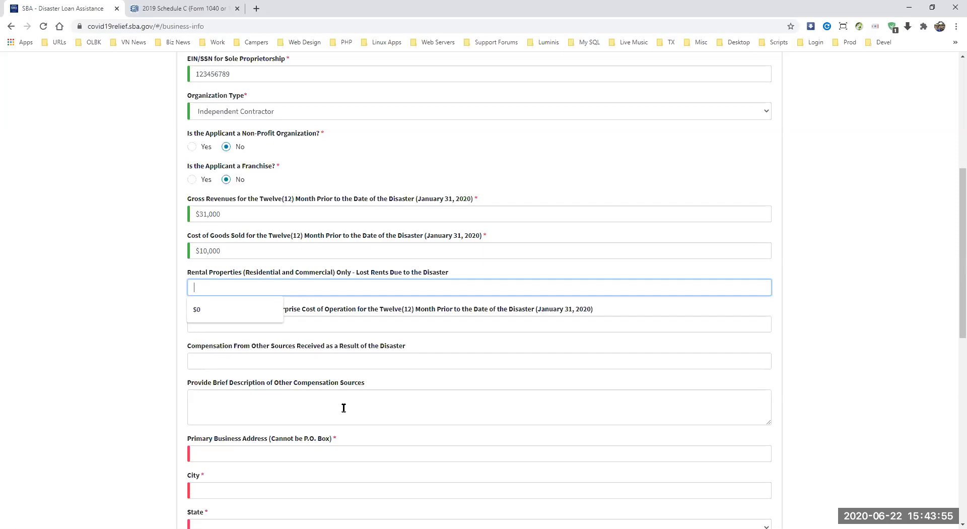
pyautogui.click(200, 311)
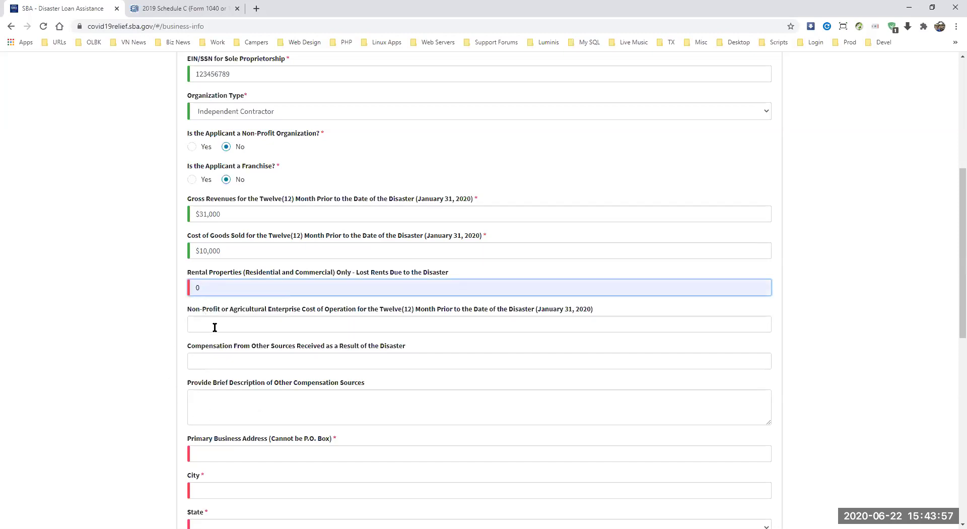
pyautogui.click(215, 327)
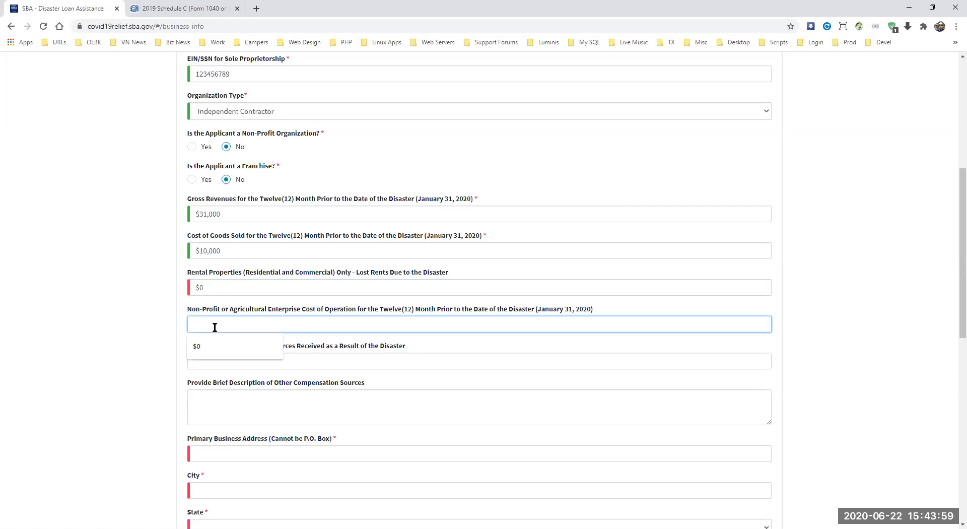
pyautogui.write('0')
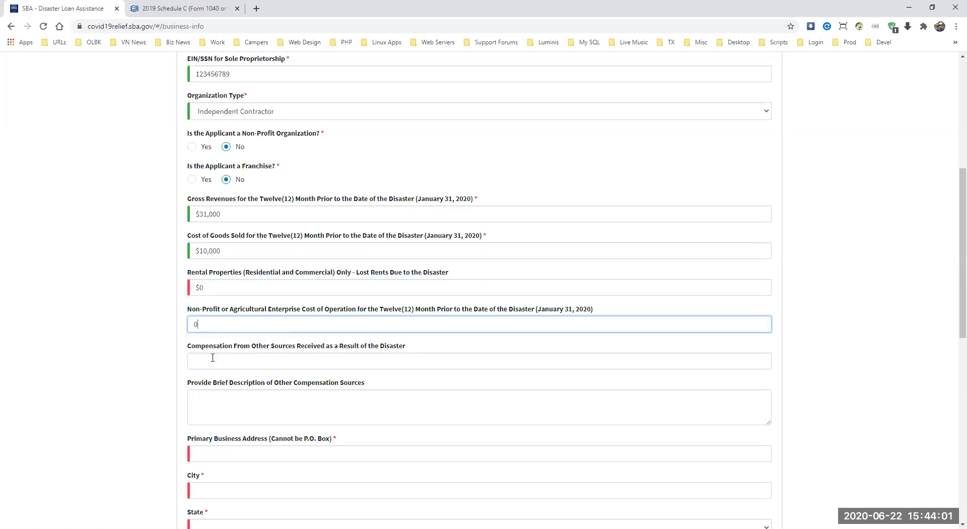
pyautogui.click(212, 358)
pyautogui.write('0')
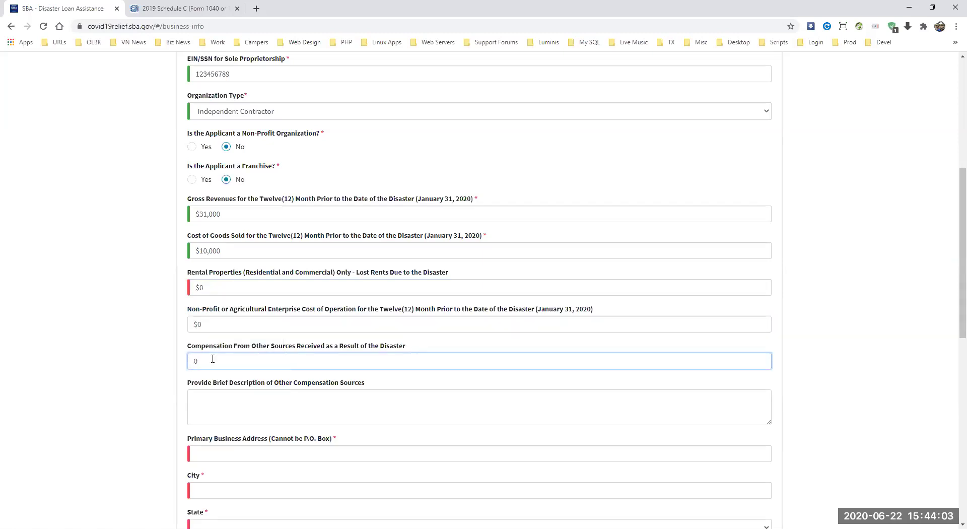
pyautogui.scroll(-2, 953, 327)
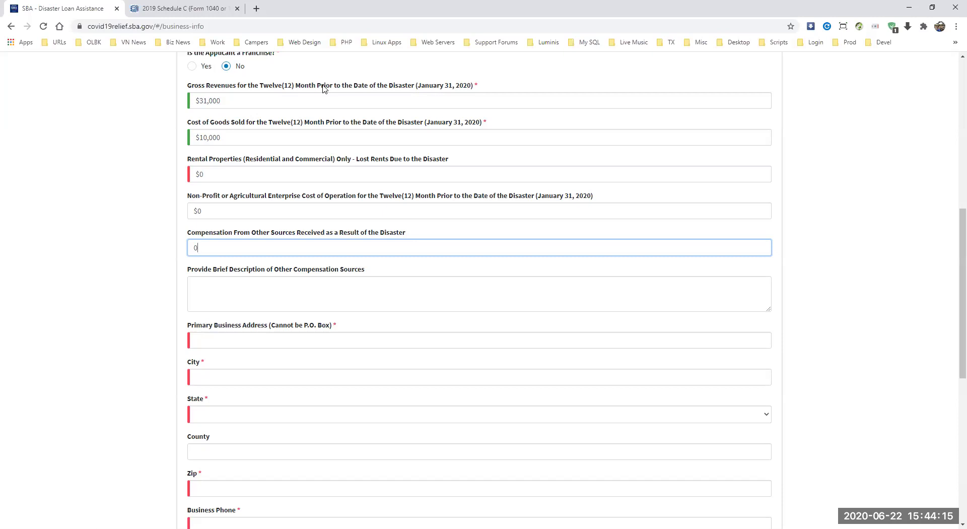
# Step: Enter the business street address with city Houston and state Texas
pyautogui.click(203, 340)
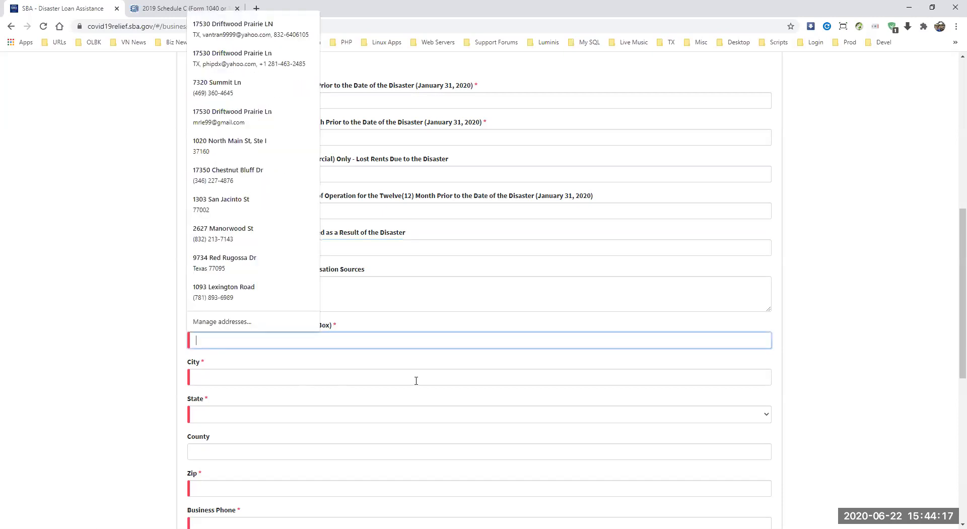
pyautogui.write('A Street')
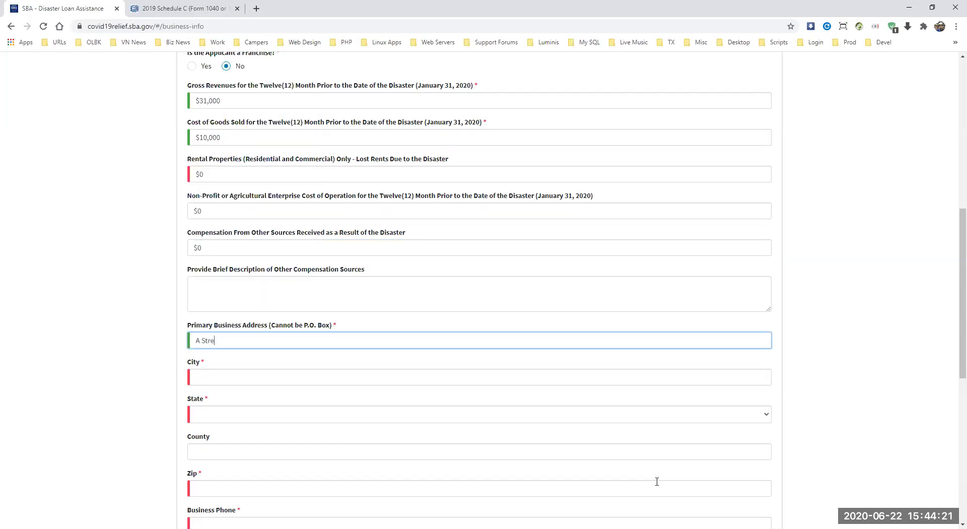
pyautogui.click(201, 379)
pyautogui.write('Houston')
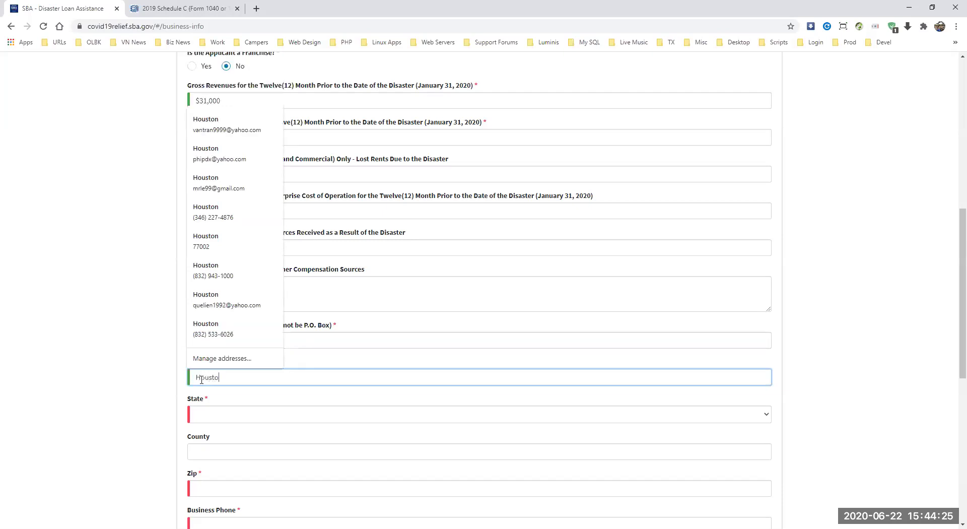
pyautogui.press('Tab')
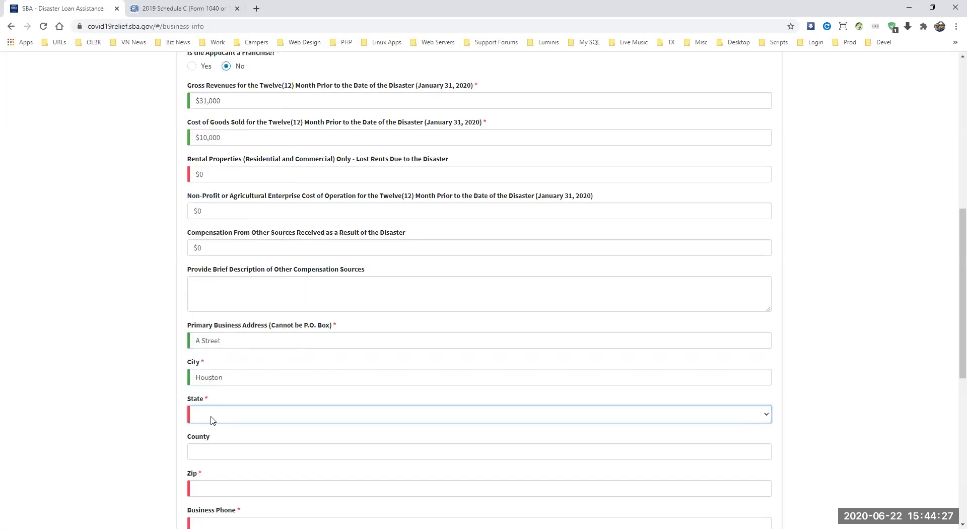
pyautogui.click(211, 414)
pyautogui.write('tex')
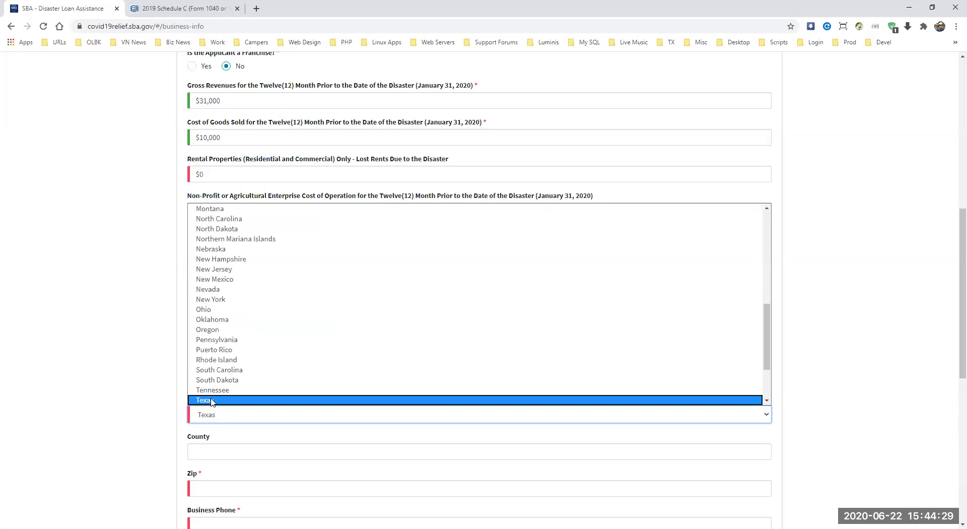
pyautogui.press('Return')
pyautogui.scroll(-3, 950, 276)
# Step: Fill in the business ZIP code and the business phone number
pyautogui.click(205, 337)
pyautogui.write('77')
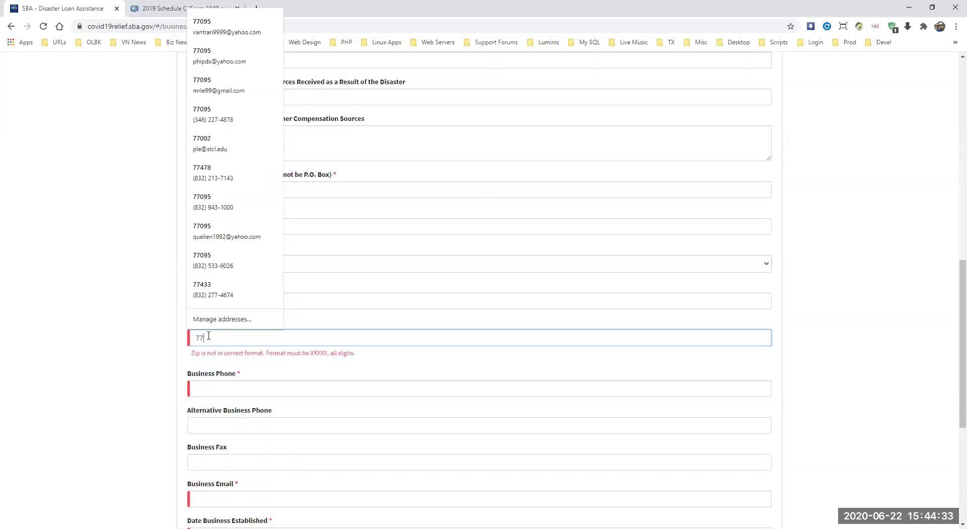
pyautogui.write('0')
pyautogui.write('95')
pyautogui.press('Tab')
pyautogui.write('(123)')
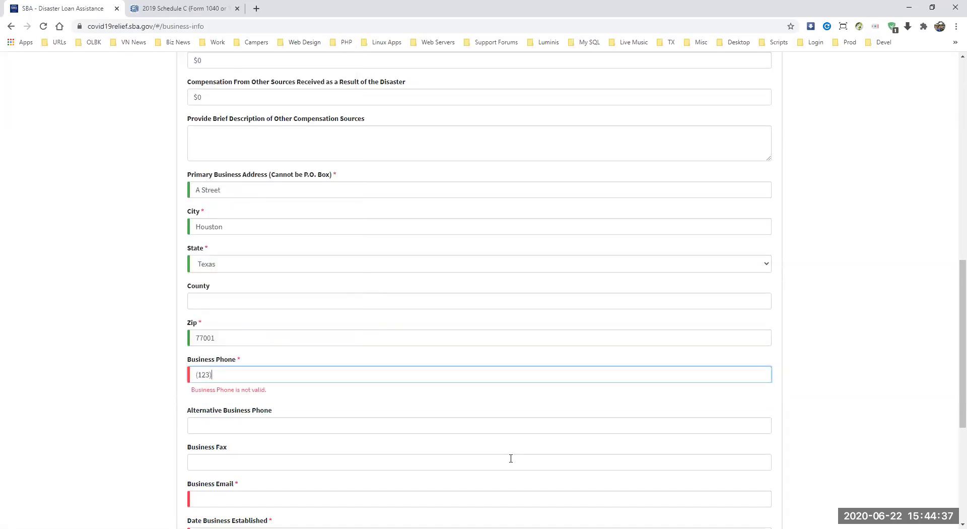
pyautogui.write('-456-7890')
# Step: Fill the business email from the saved autofill entry and delete the extra digits from its user name
pyautogui.scroll(-1, 236, 383)
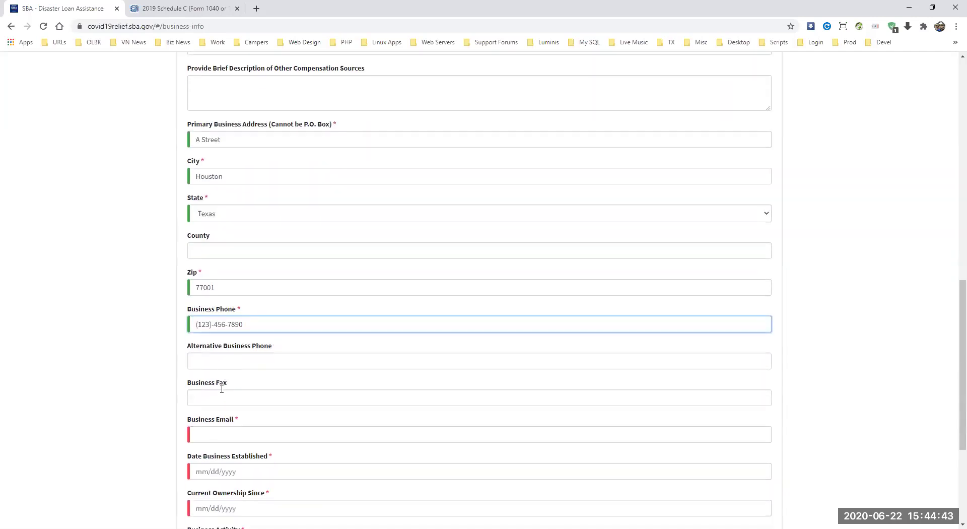
pyautogui.click(196, 434)
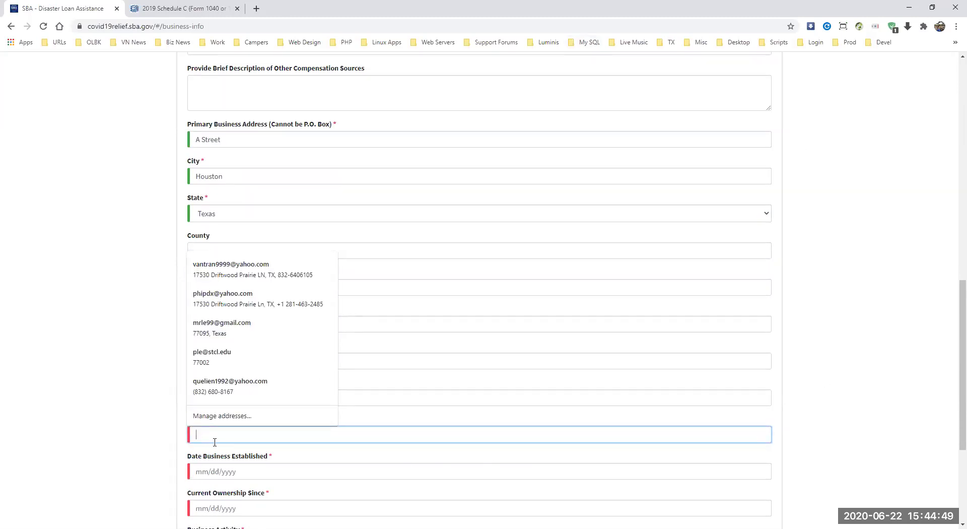
pyautogui.click(372, 276)
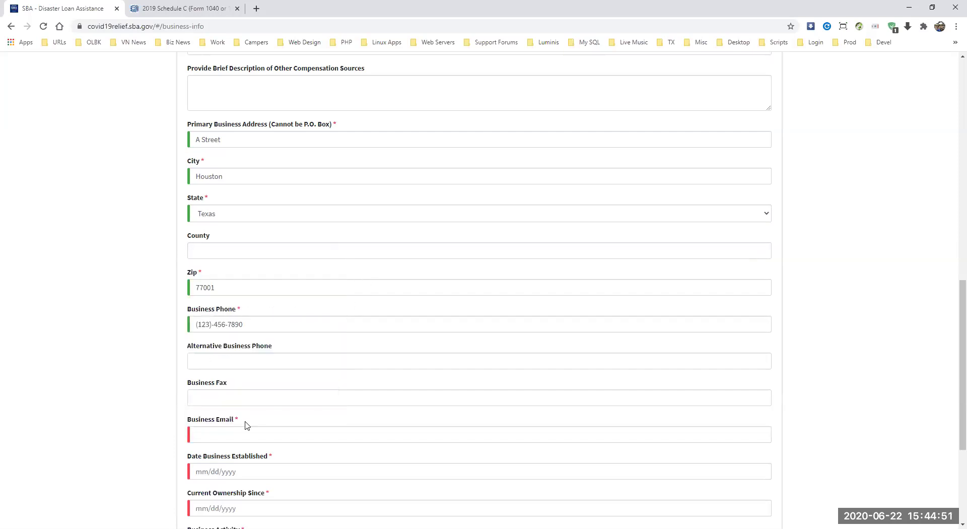
pyautogui.click(221, 436)
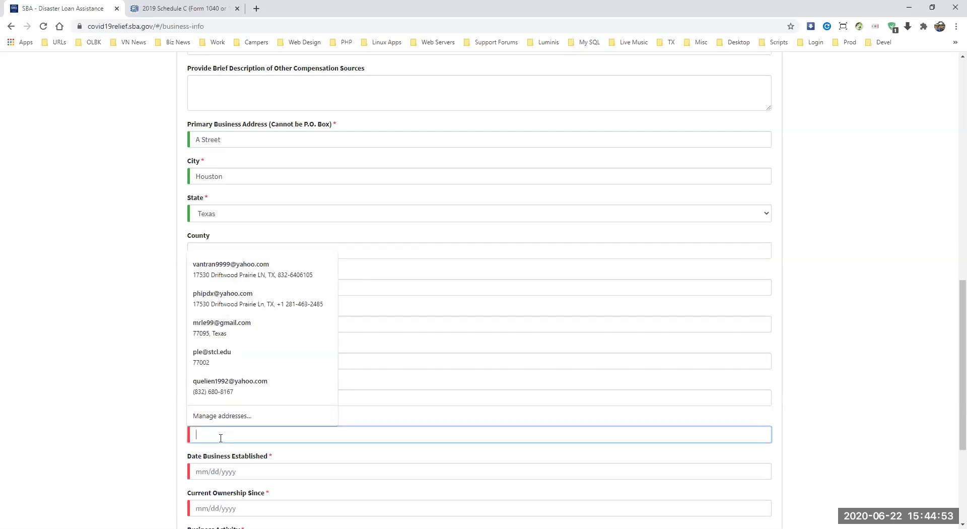
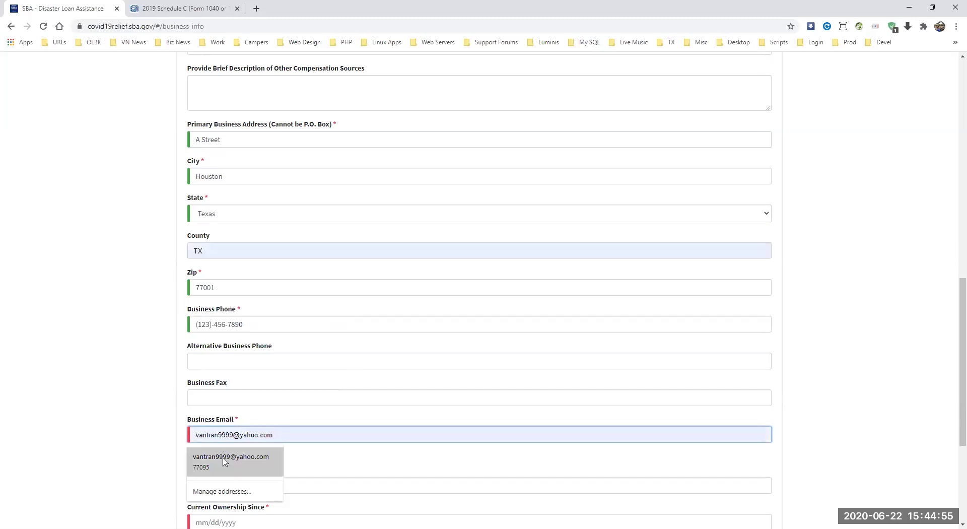
pyautogui.click(225, 462)
pyautogui.scroll(-2, 950, 353)
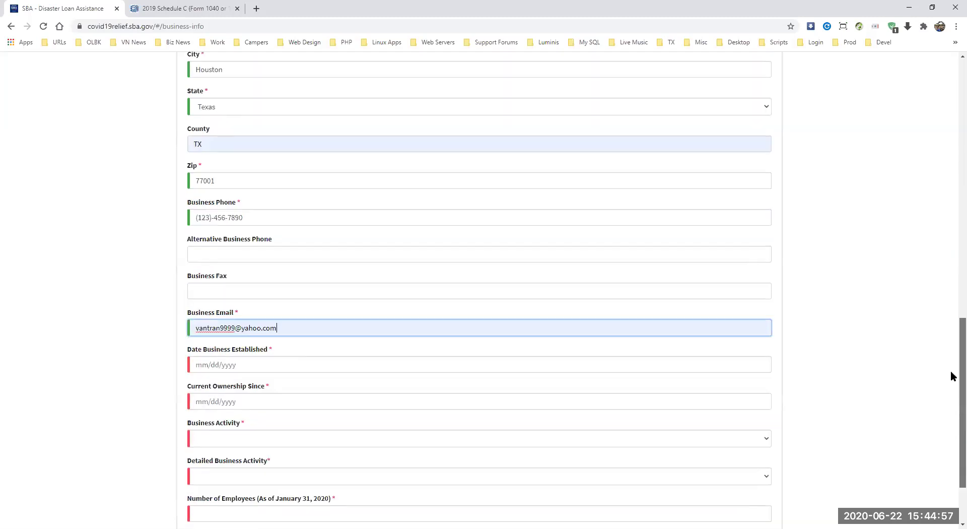
pyautogui.click(236, 319)
pyautogui.press('BackSpace')
pyautogui.press('BackSpace')
pyautogui.press('BackSpace')
pyautogui.press('BackSpace')
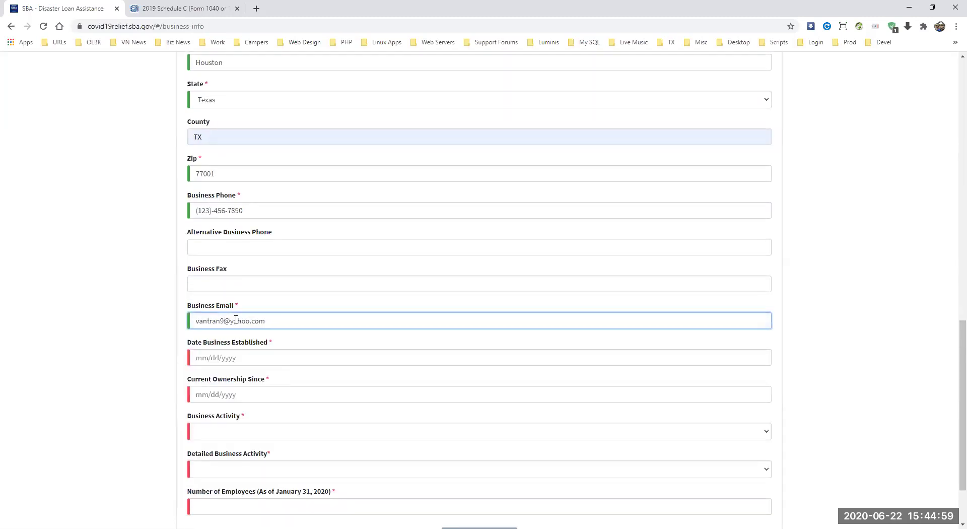
pyautogui.click(206, 358)
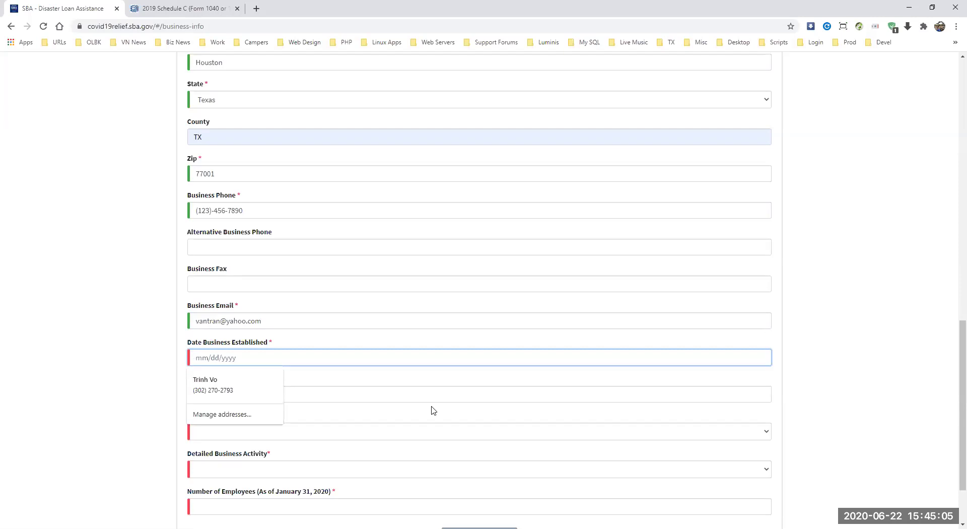
pyautogui.click(274, 317)
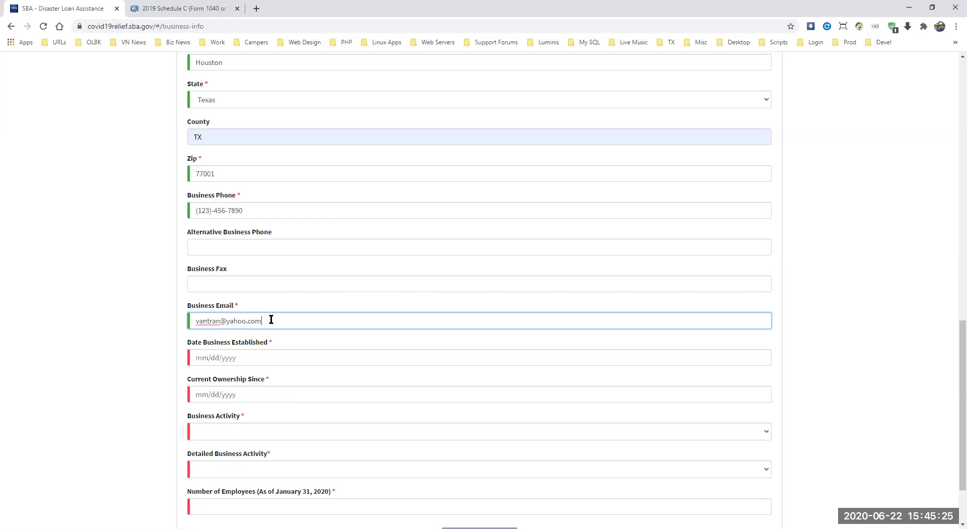
# Step: Enter 01/01/2018 as both the Date Business Established and Current Ownership Since dates
pyautogui.click(200, 359)
pyautogui.write('01/0')
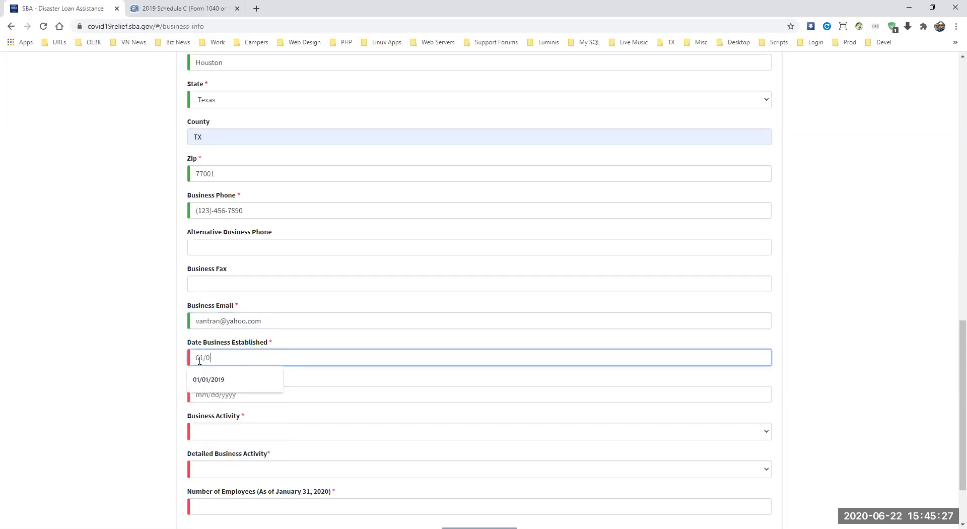
pyautogui.write('1/2018')
pyautogui.click(202, 394)
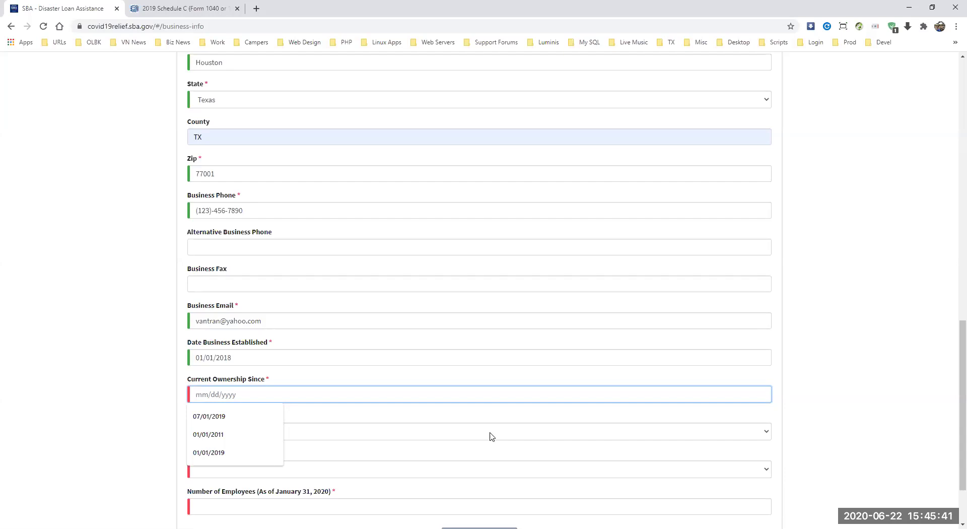
pyautogui.write('1')
pyautogui.press('BackSpace')
pyautogui.write('01/0')
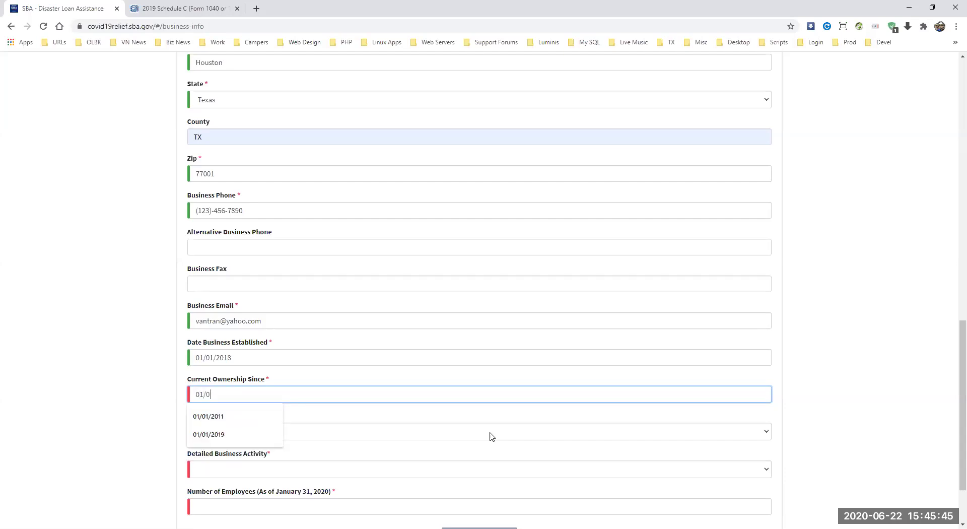
pyautogui.write('1/2018')
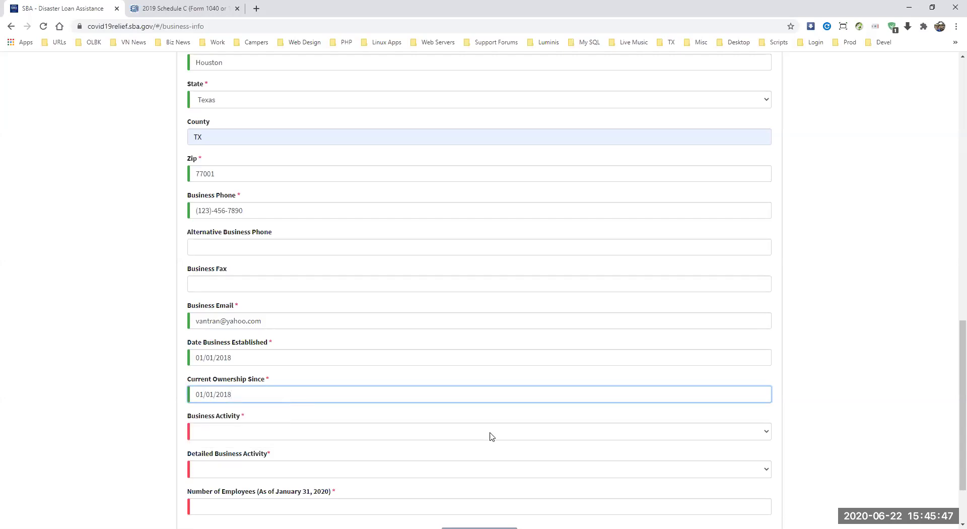
pyautogui.click(245, 359)
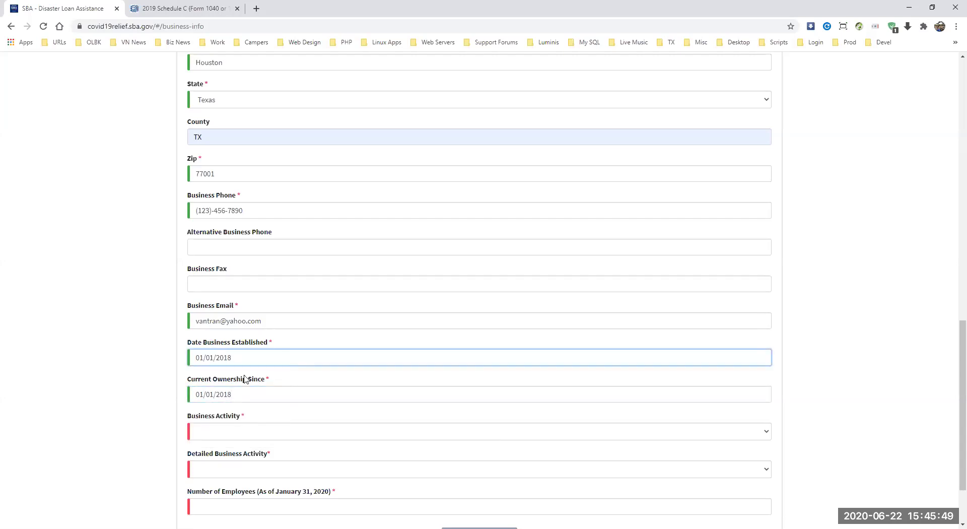
pyautogui.click(220, 430)
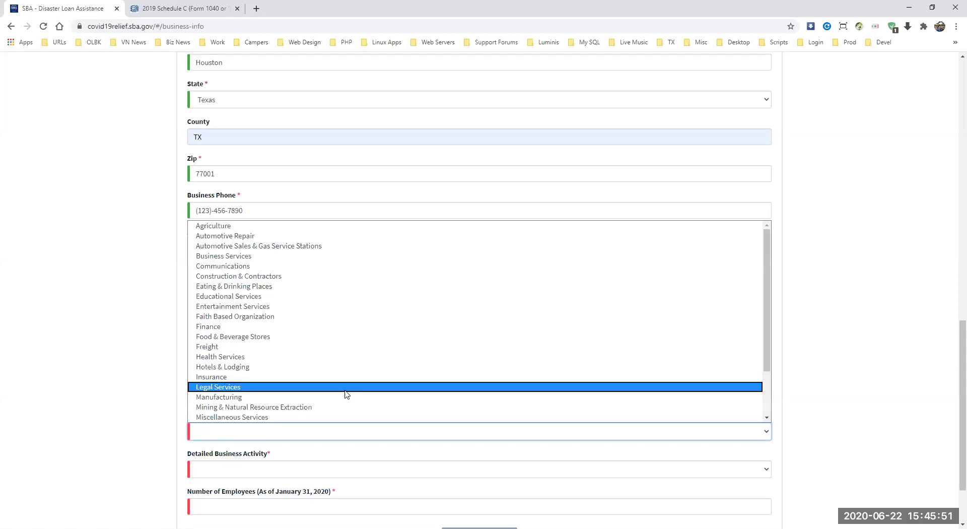
# Step: Choose Personal Services with Hair & Nail Salon, then briefly switch the activity to Construction & Contractors
pyautogui.scroll(-1, 255, 416)
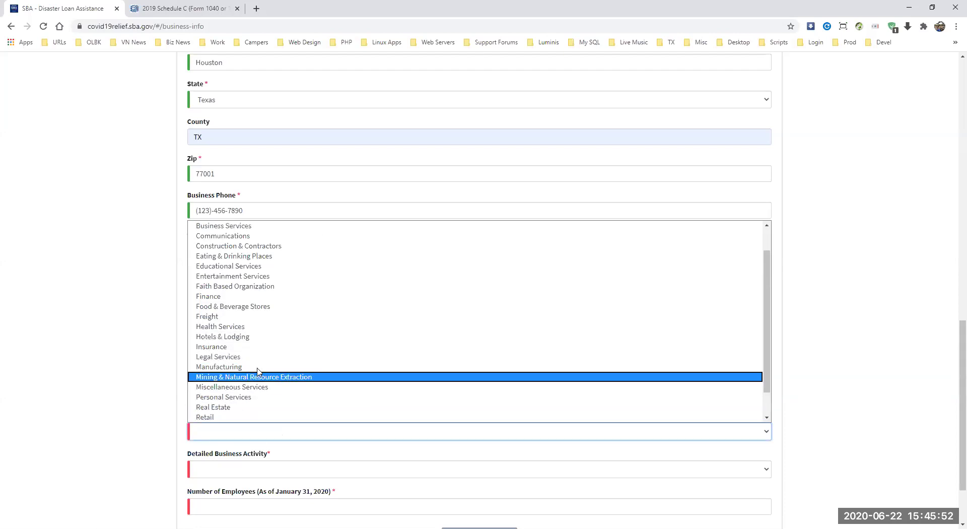
pyautogui.click(257, 400)
pyautogui.scroll(-2, 950, 354)
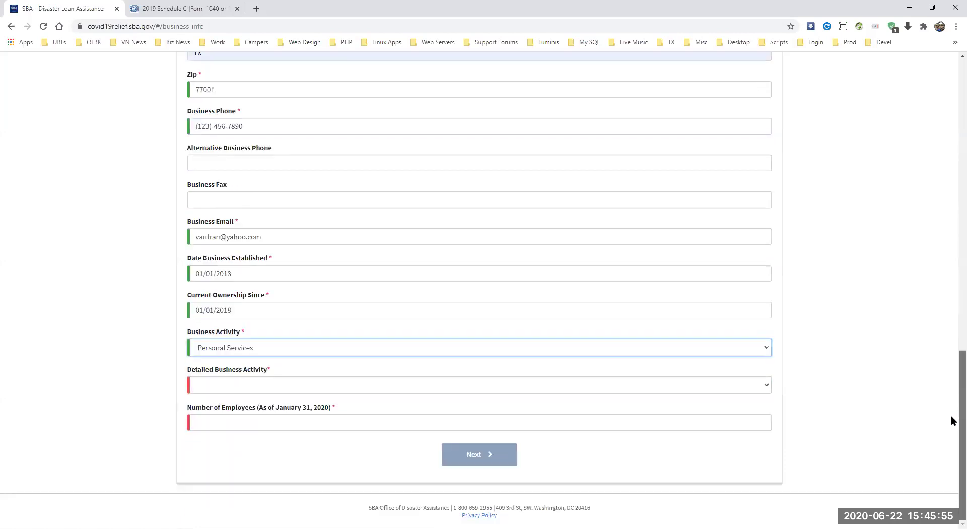
pyautogui.click(289, 385)
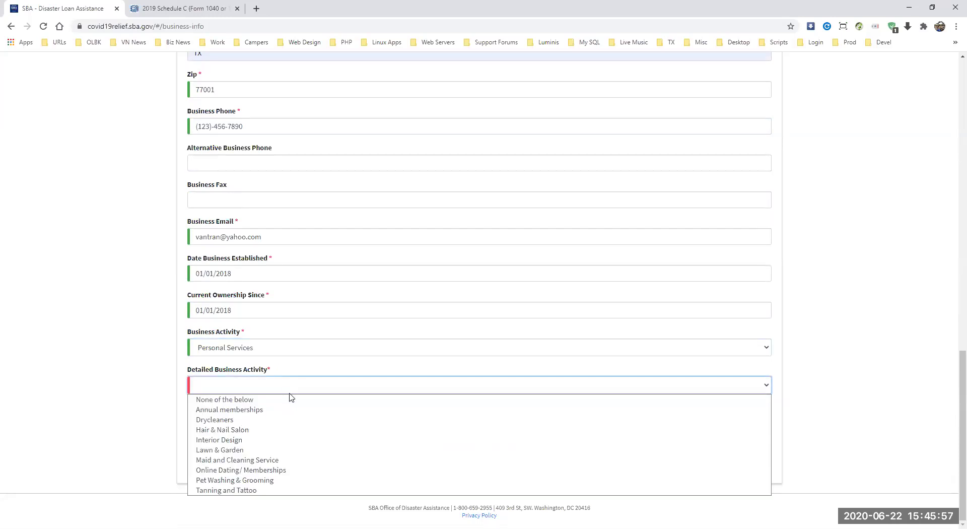
pyautogui.click(281, 430)
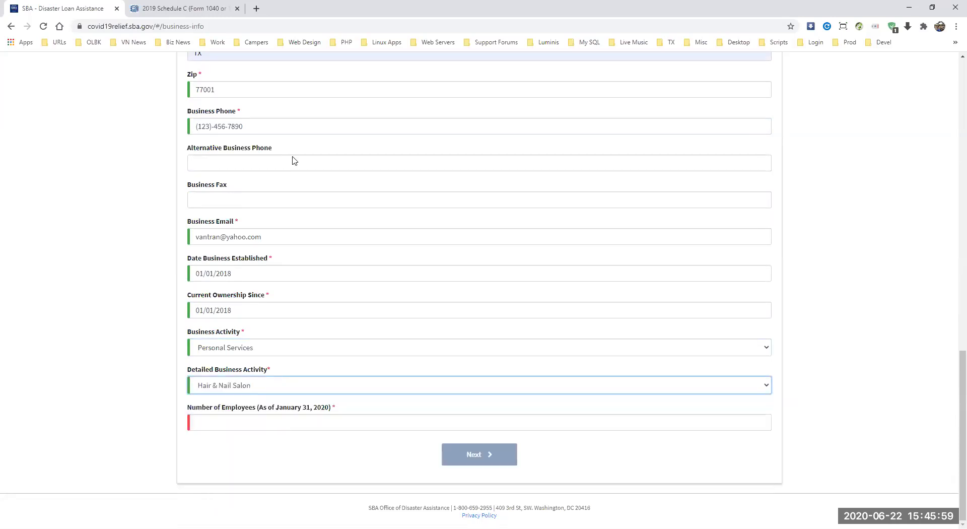
pyautogui.click(323, 353)
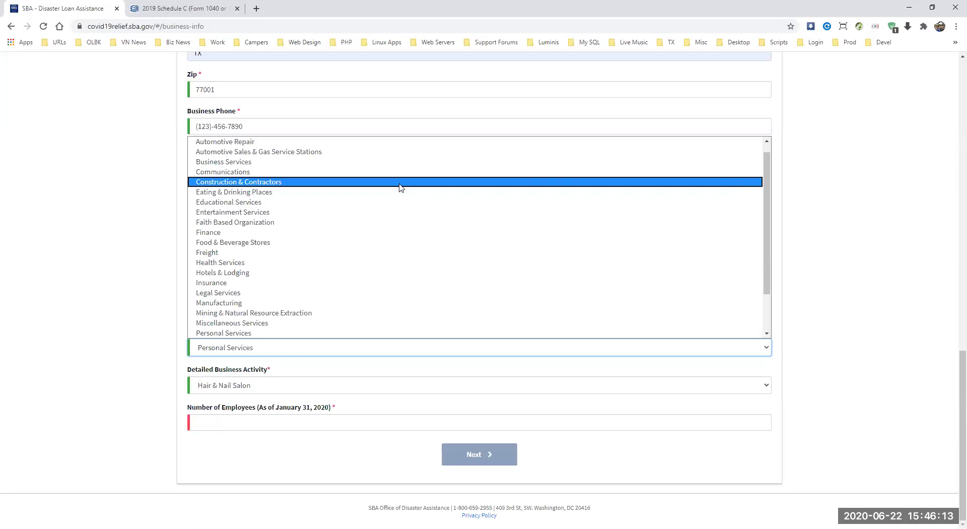
pyautogui.click(399, 183)
pyautogui.click(266, 386)
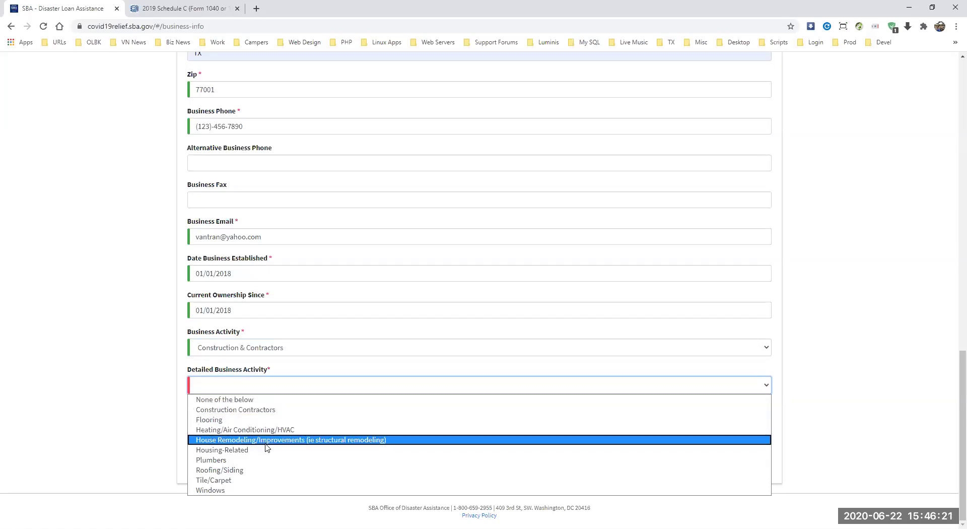
pyautogui.click(287, 384)
# Step: Reselect Personal Services as business activity with Hair & Nail Salon as the detailed activity
pyautogui.click(320, 351)
pyautogui.scroll(-1, 339, 259)
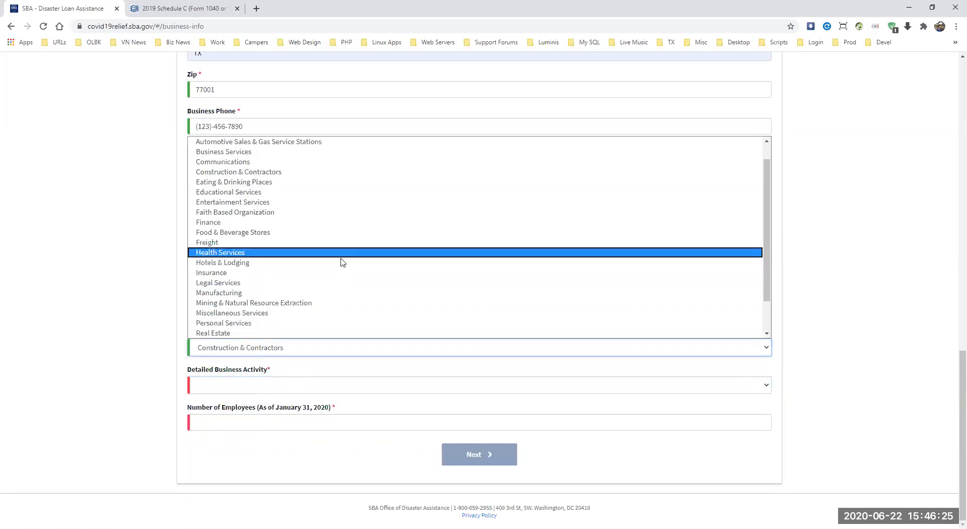
pyautogui.click(290, 326)
pyautogui.click(255, 386)
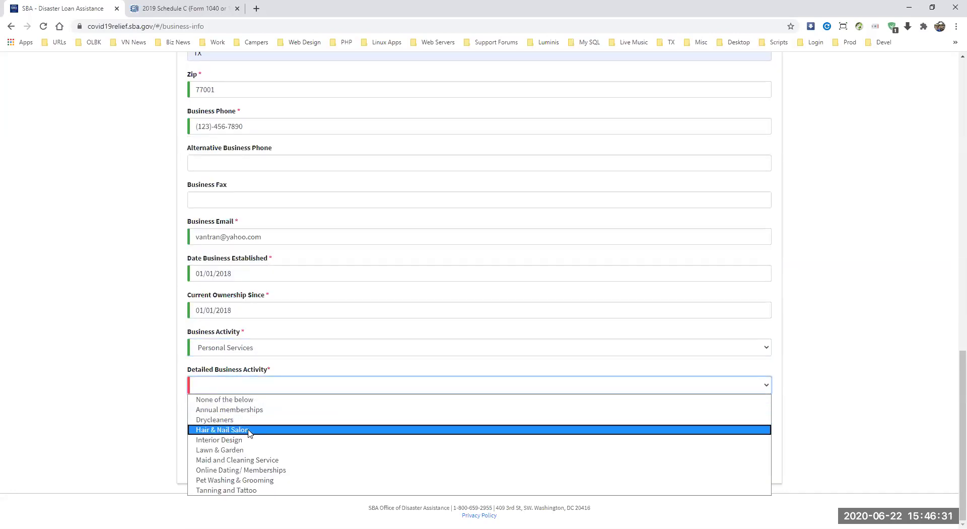
pyautogui.click(248, 430)
pyautogui.click(244, 424)
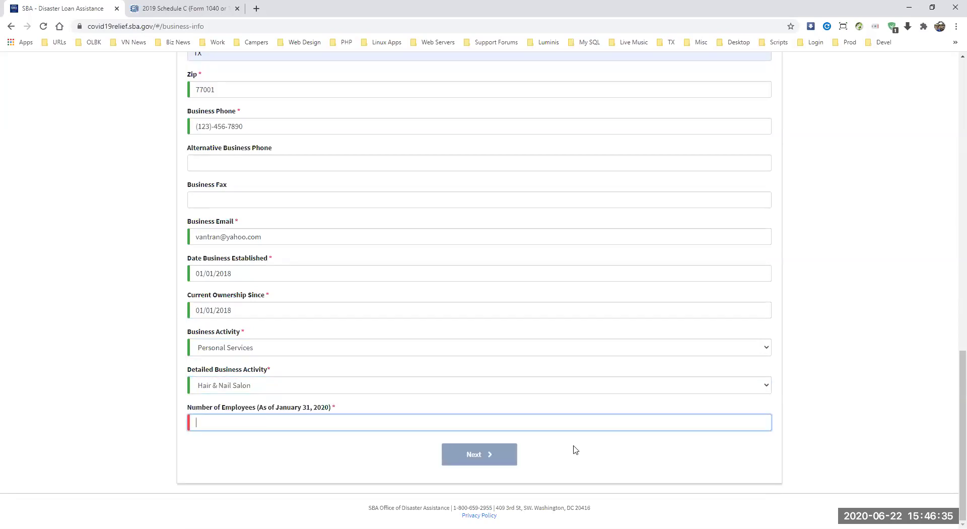
# Step: Enter 1 as the number of employees and clear the 0 from Lost Rents
pyautogui.write('1')
pyautogui.moveTo(951, 374); pyautogui.dragTo(950, 230)
pyautogui.click(205, 220)
pyautogui.moveTo(205, 221); pyautogui.dragTo(189, 220)
pyautogui.press('BackSpace')
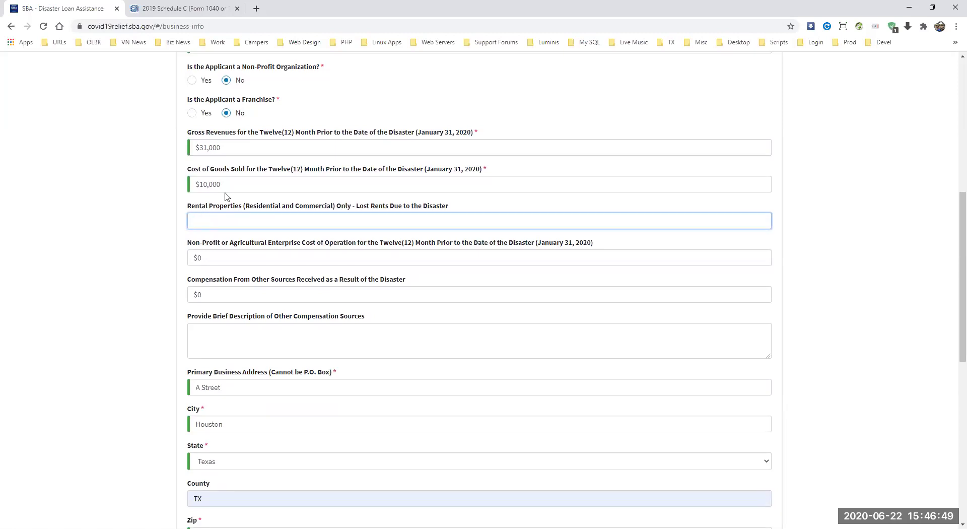
pyautogui.click(234, 184)
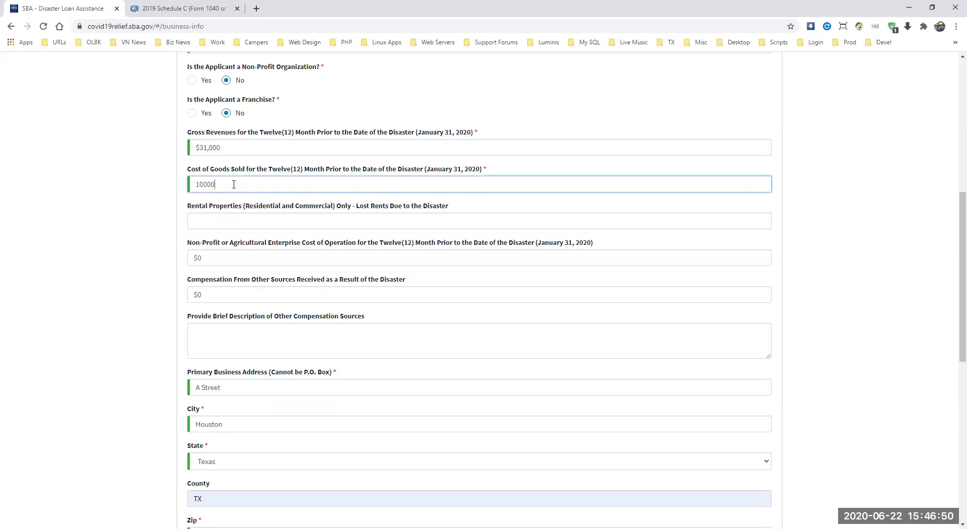
pyautogui.click(198, 220)
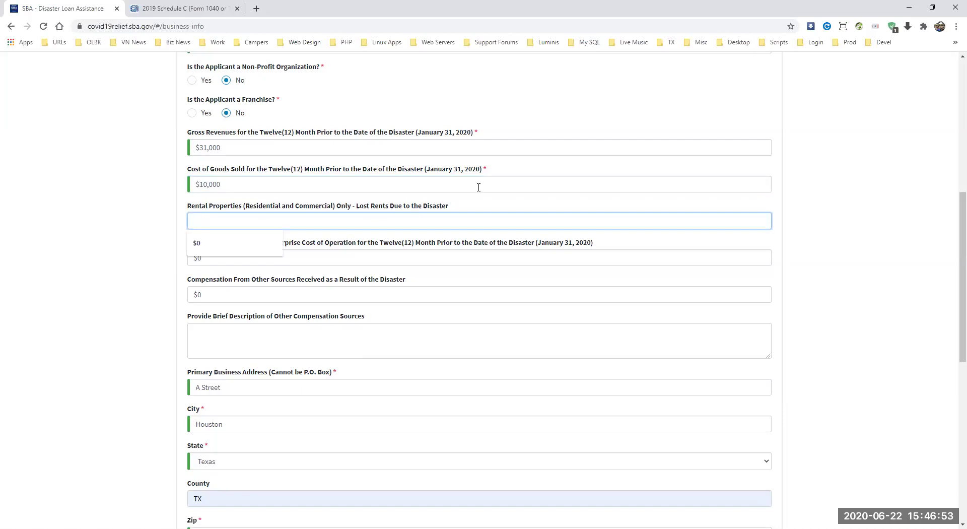
pyautogui.click(264, 189)
# Step: Submit the business information and continue to the Business Owners Information step
pyautogui.moveTo(952, 233); pyautogui.dragTo(952, 413)
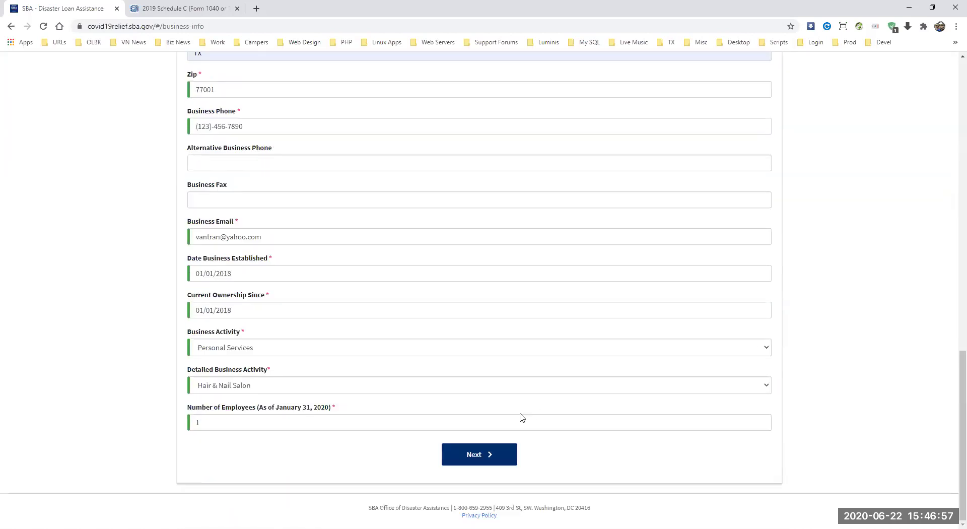
pyautogui.click(473, 462)
pyautogui.scroll(6, 946, 317)
pyautogui.scroll(3, 947, 232)
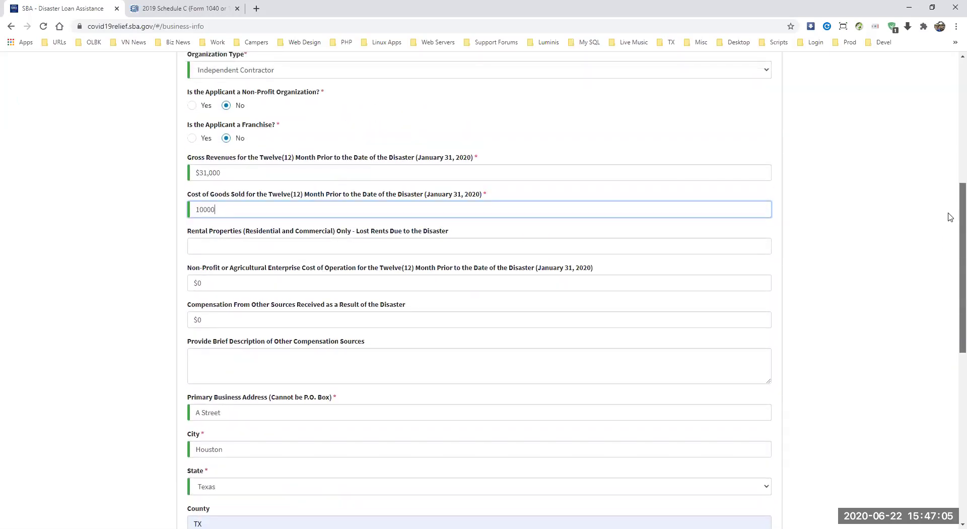
pyautogui.scroll(-9, 950, 237)
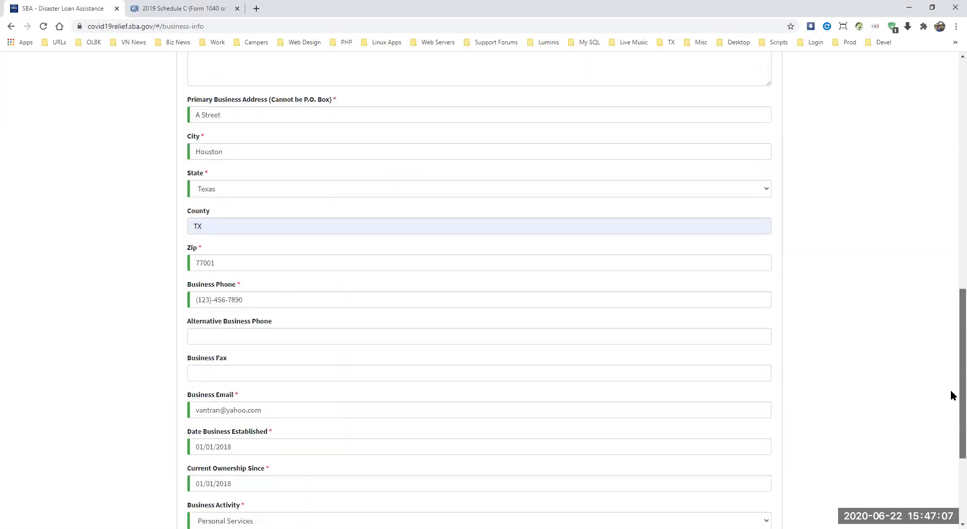
pyautogui.click(481, 456)
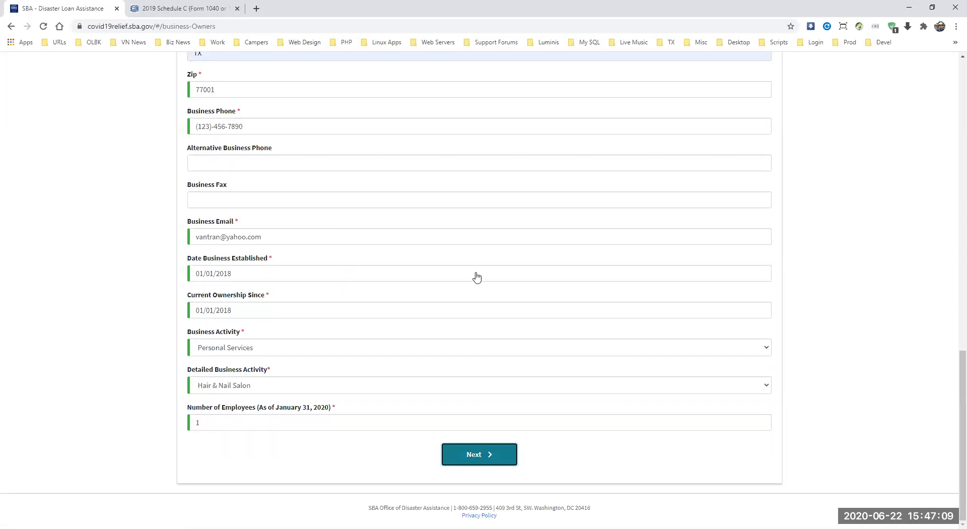
# Step: Answer No to 'Is Your Business Owned by a Business Entity?'
pyautogui.scroll(-4, 952, 242)
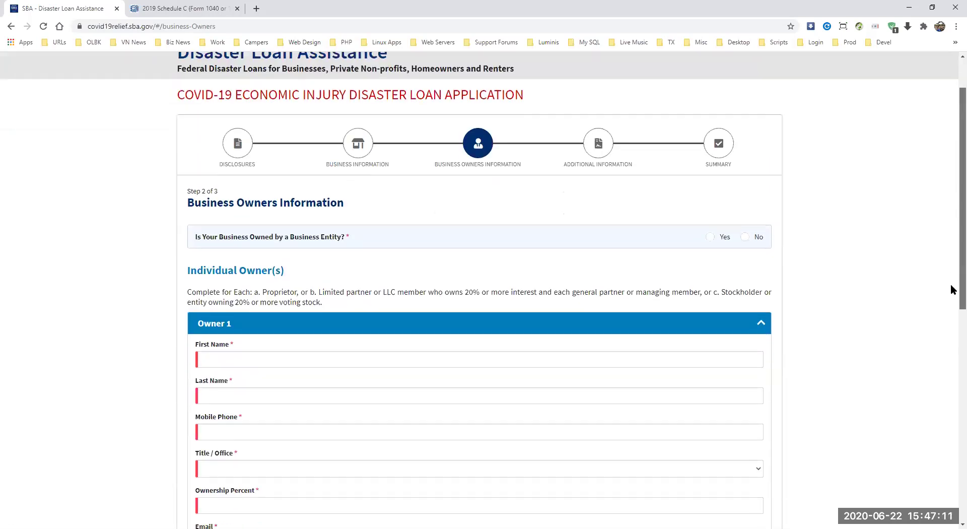
pyautogui.scroll(4, 951, 252)
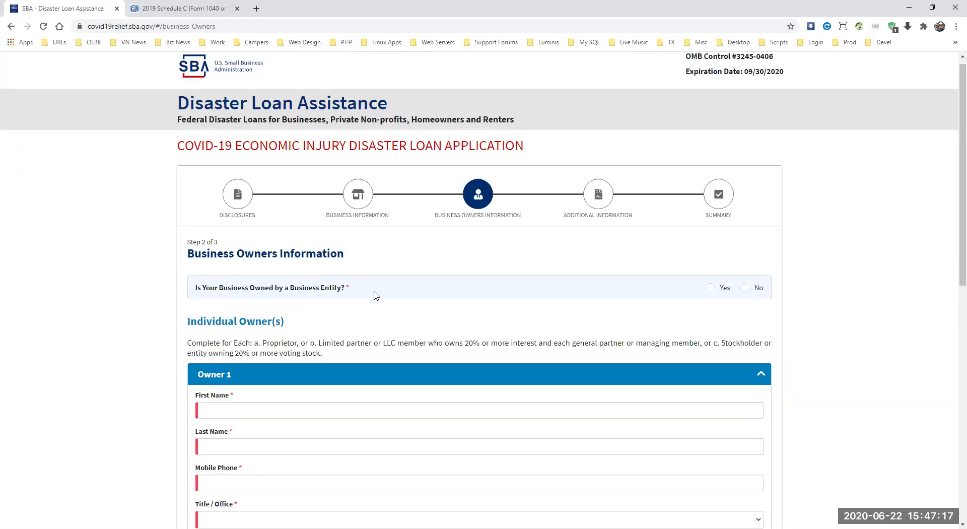
pyautogui.click(746, 288)
pyautogui.scroll(-1, 952, 212)
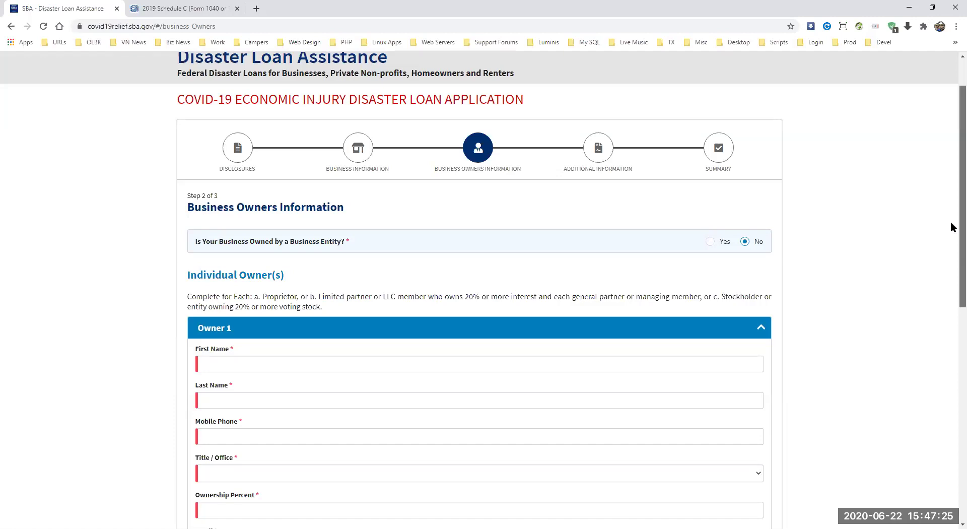
pyautogui.scroll(-3, 952, 224)
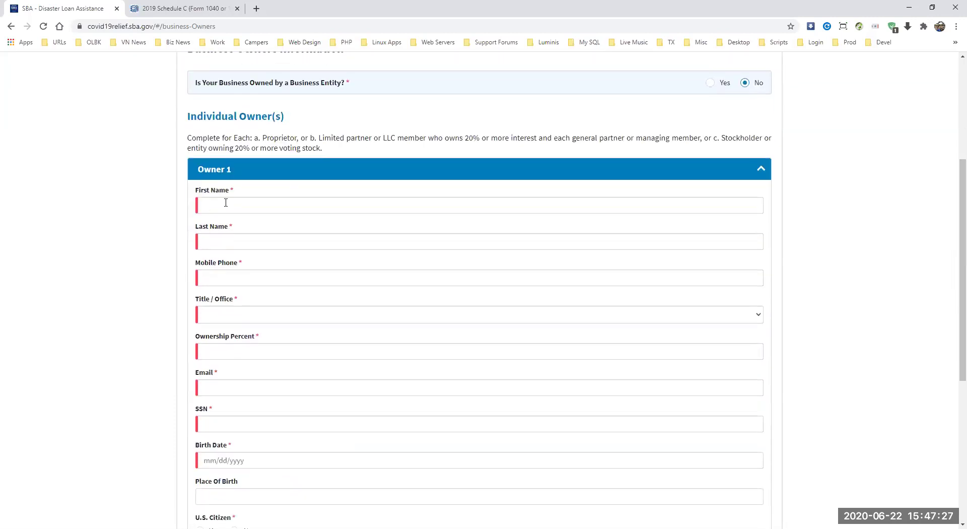
# Step: Enter Owner 1's first name, last name and mobile phone number
pyautogui.click(226, 202)
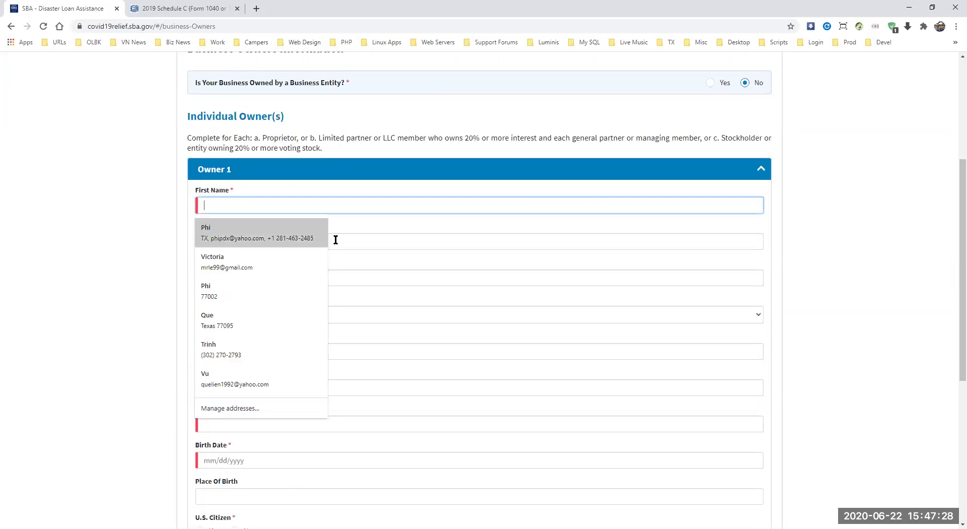
pyautogui.click(273, 245)
pyautogui.click(243, 204)
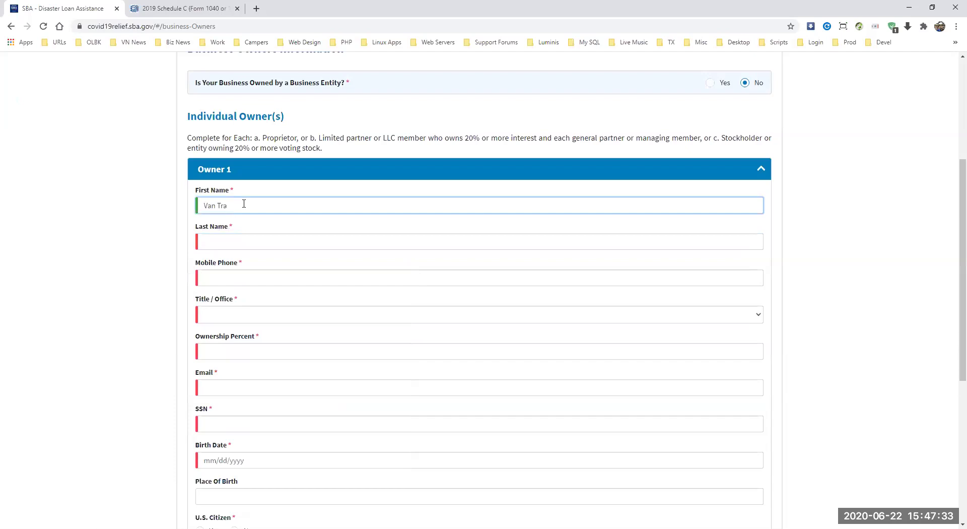
pyautogui.press('BackSpace')
pyautogui.press('Tab')
pyautogui.write('Tran')
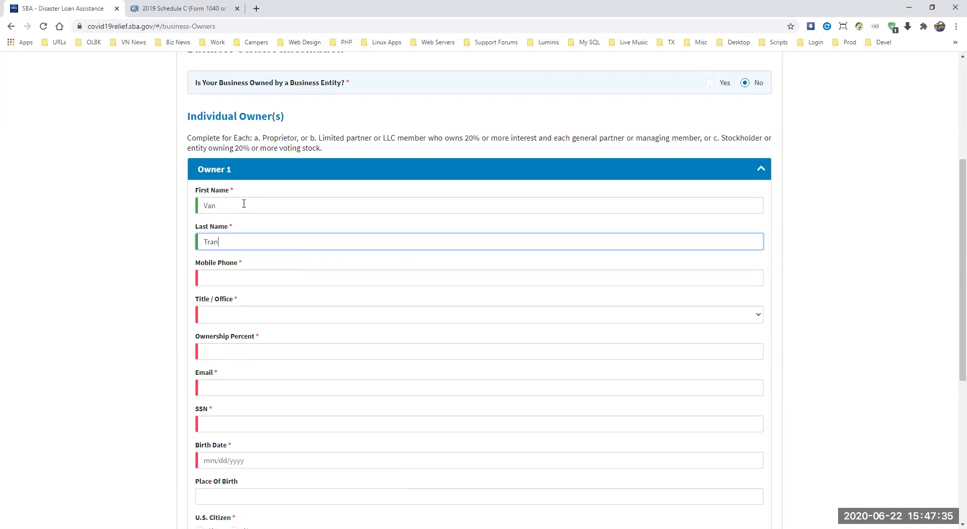
pyautogui.click(204, 277)
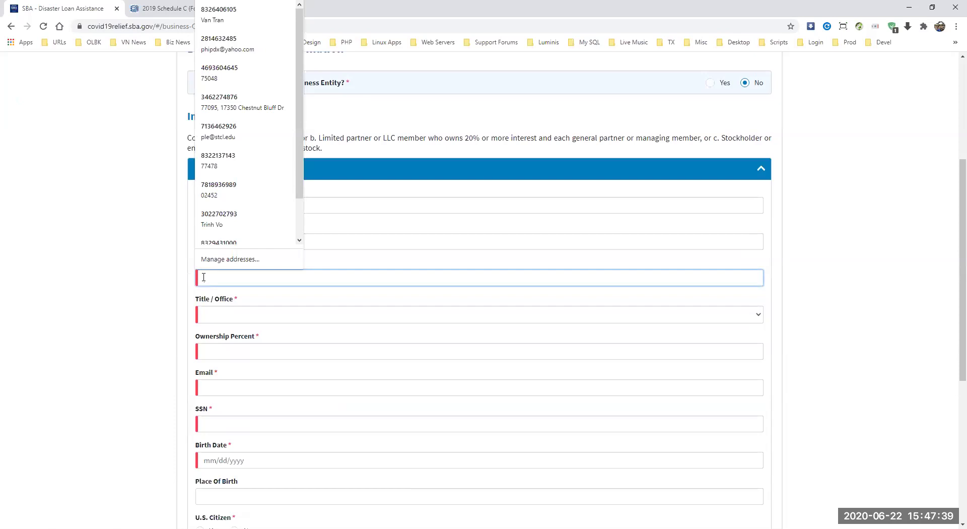
pyautogui.write('123)-456-7890')
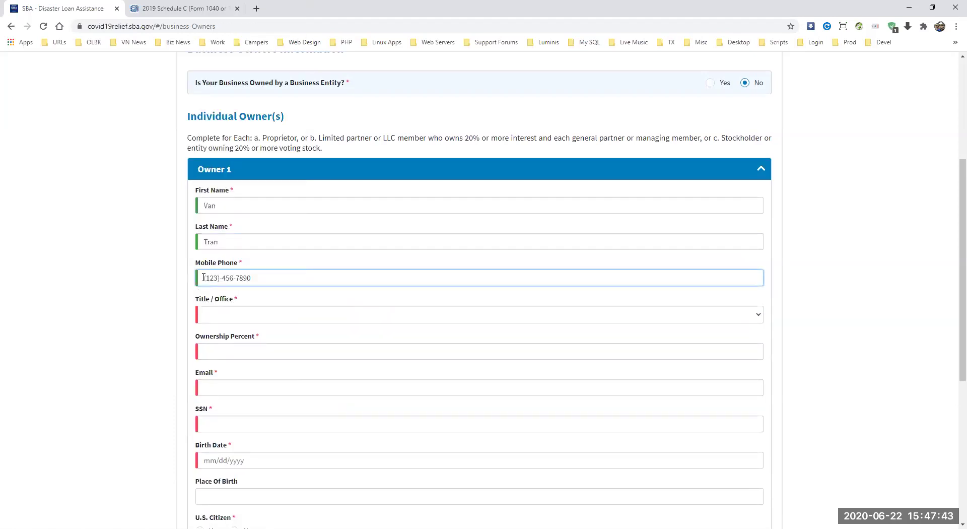
# Step: Set Owner 1's title to Owner with 100% ownership, then enter their e-mail and SSN
pyautogui.click(206, 314)
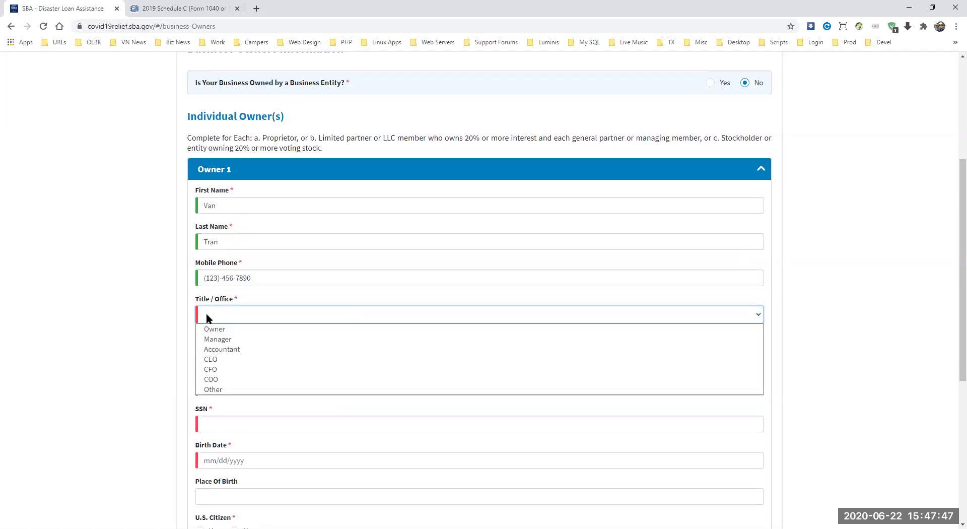
pyautogui.click(213, 330)
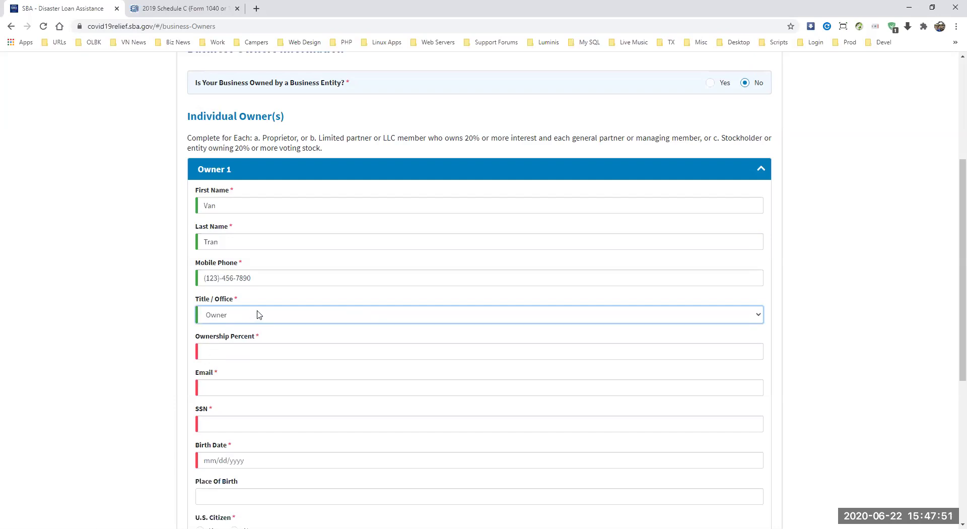
pyautogui.click(245, 347)
pyautogui.write('100')
pyautogui.click(231, 388)
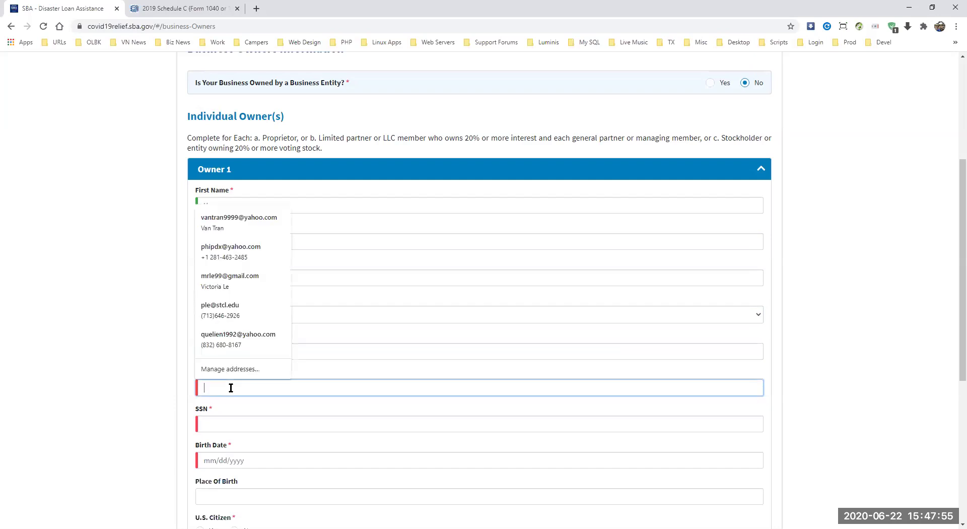
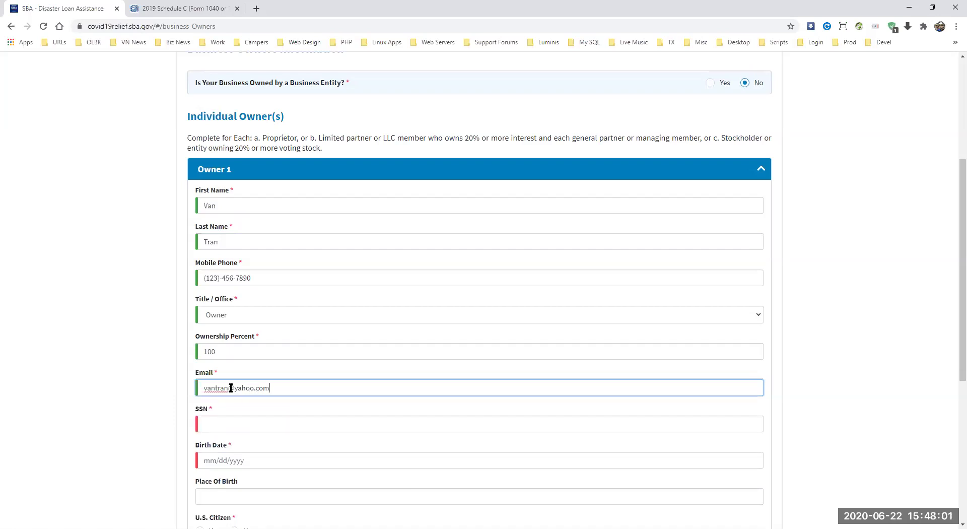
pyautogui.click(214, 421)
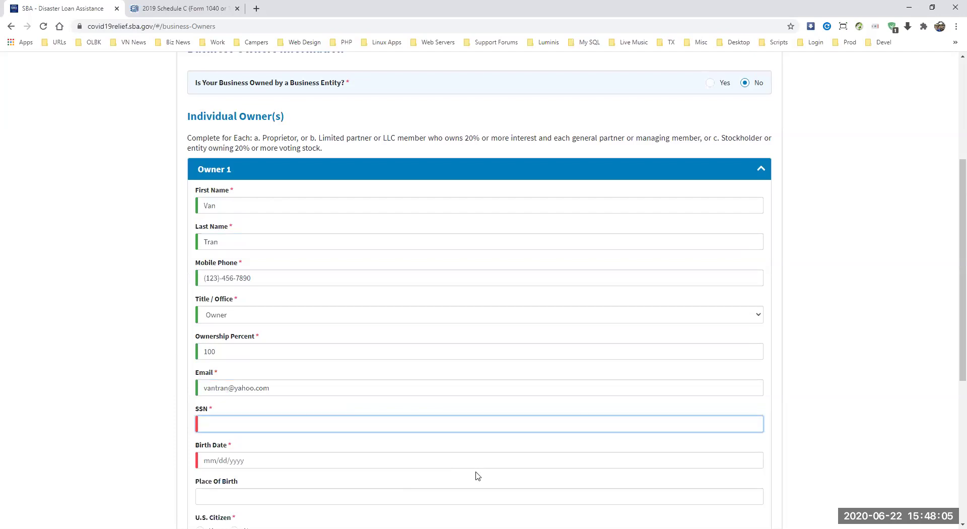
# Step: Enter Owner 1's birth date, autofill the place of birth, and mark U.S. citizen Yes
pyautogui.click(276, 479)
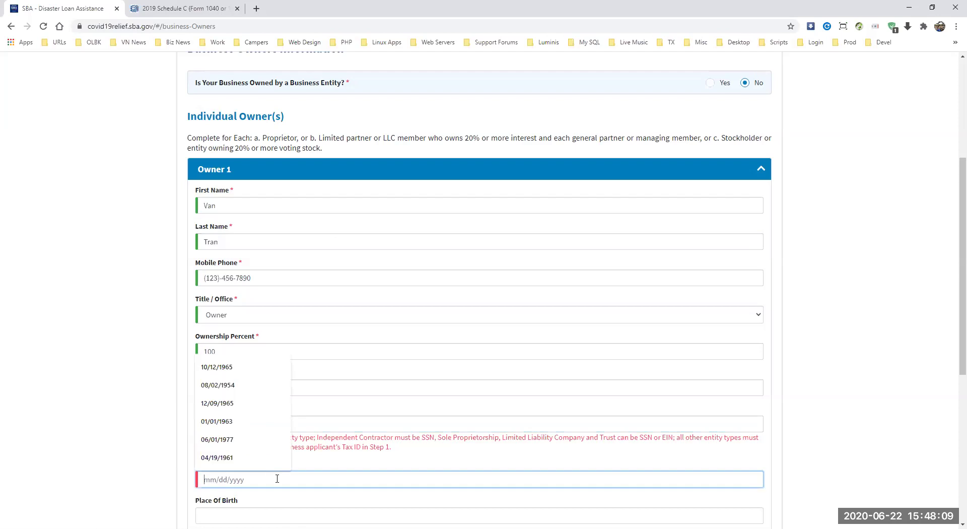
pyautogui.scroll(-3, 953, 322)
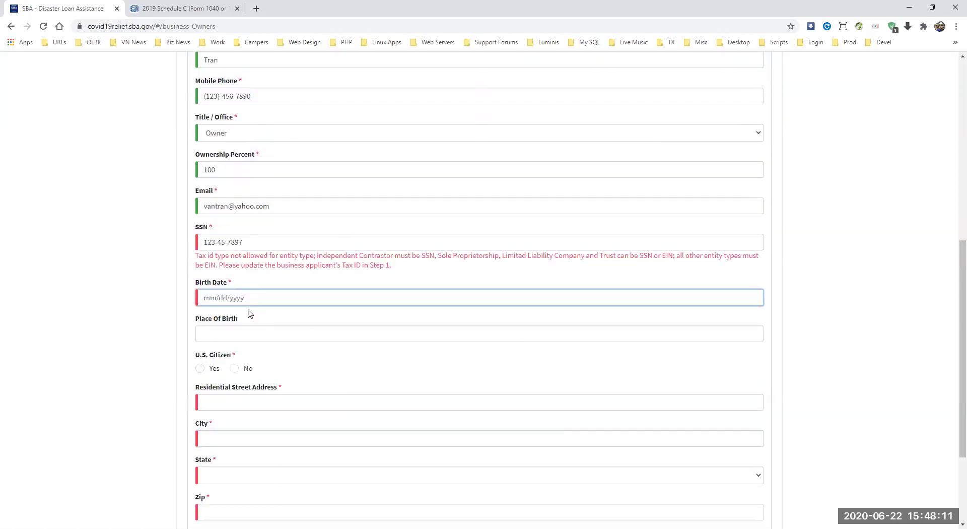
pyautogui.write('01/01')
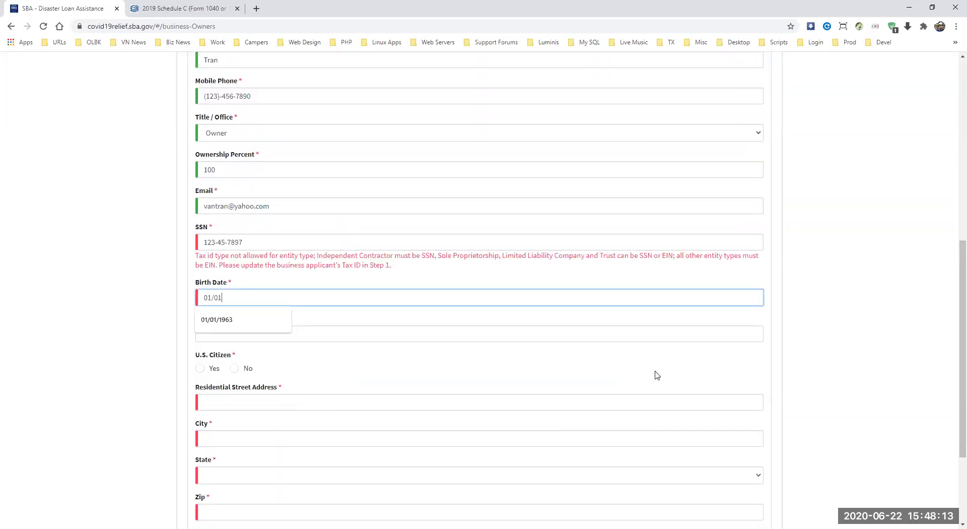
pyautogui.write('/1960')
pyautogui.click(353, 335)
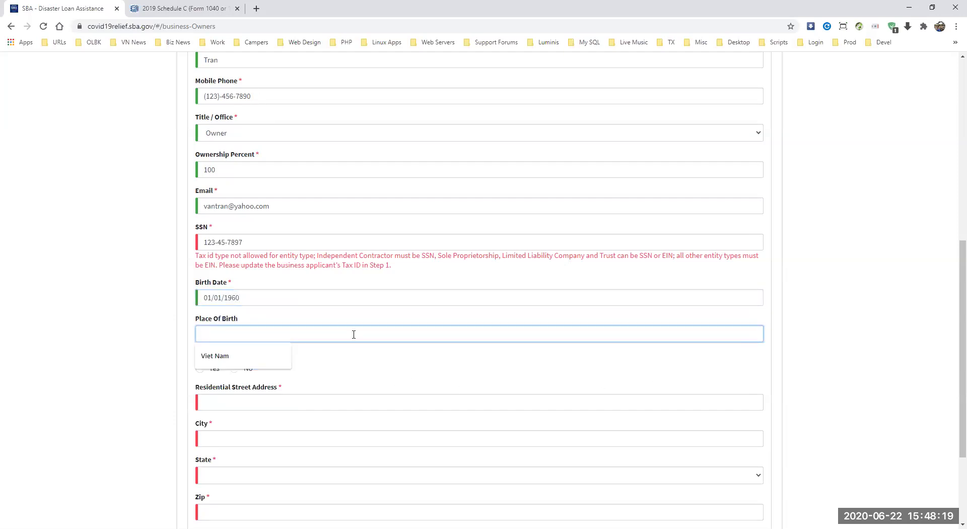
pyautogui.click(222, 359)
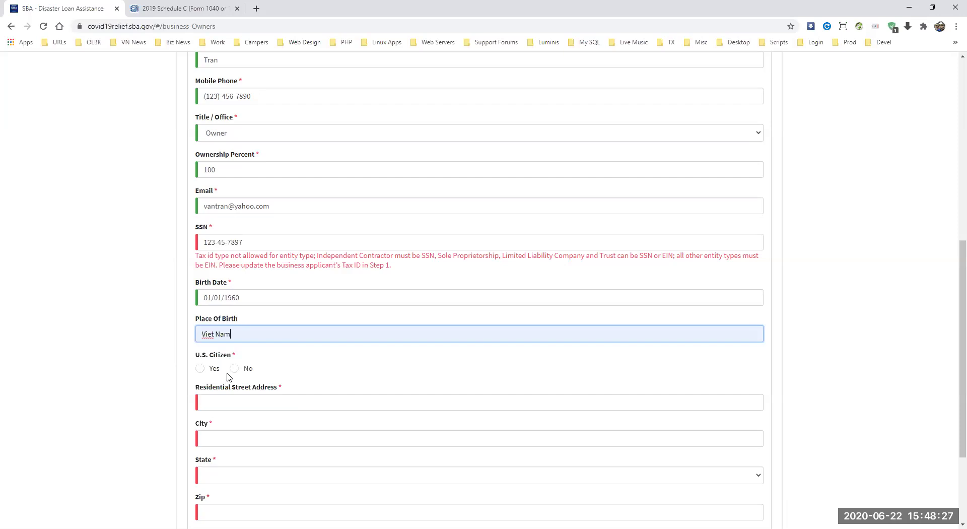
pyautogui.click(200, 372)
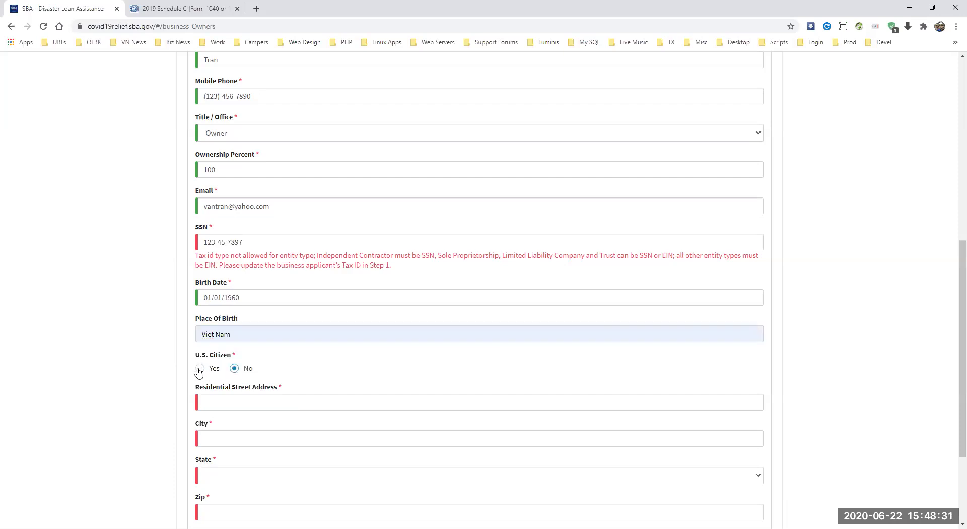
# Step: Enter the owner's home street address with city Houston and state Texas
pyautogui.moveTo(953, 335); pyautogui.dragTo(952, 382)
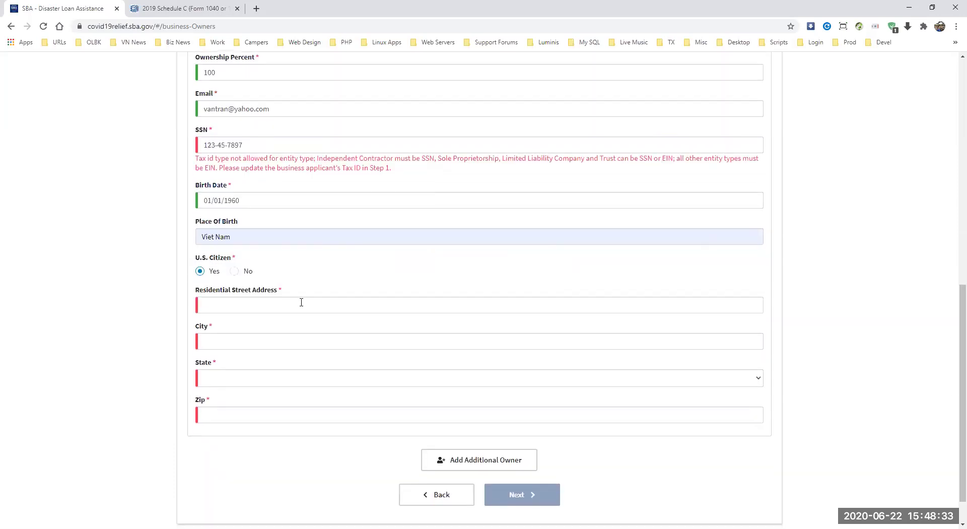
pyautogui.click(302, 305)
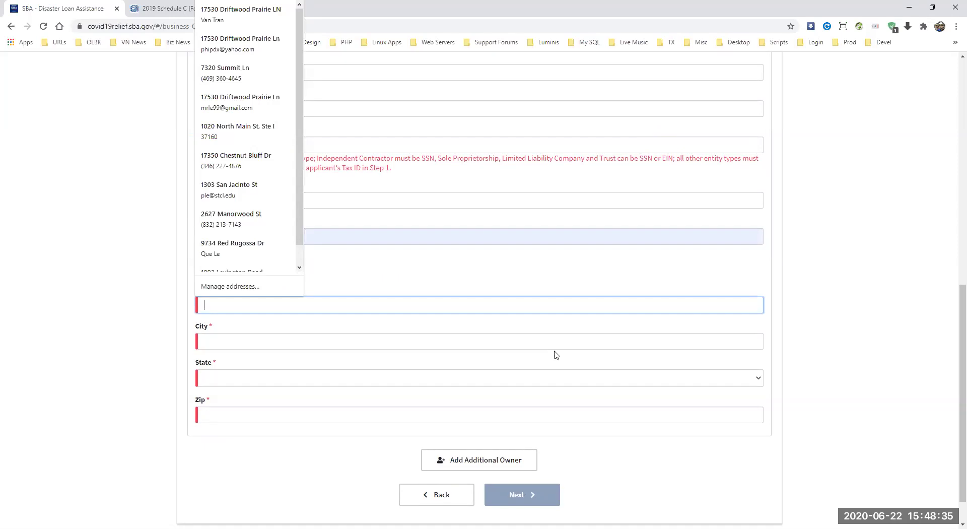
pyautogui.write('123 Street')
pyautogui.click(210, 344)
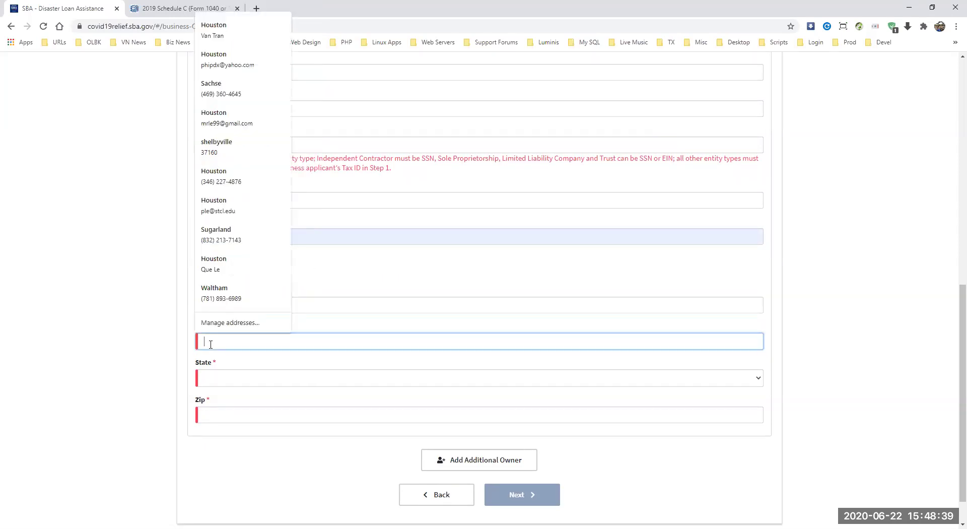
pyautogui.write('Houston')
pyautogui.press('Tab')
pyautogui.press('t')
pyautogui.press('e')
pyautogui.press('x')
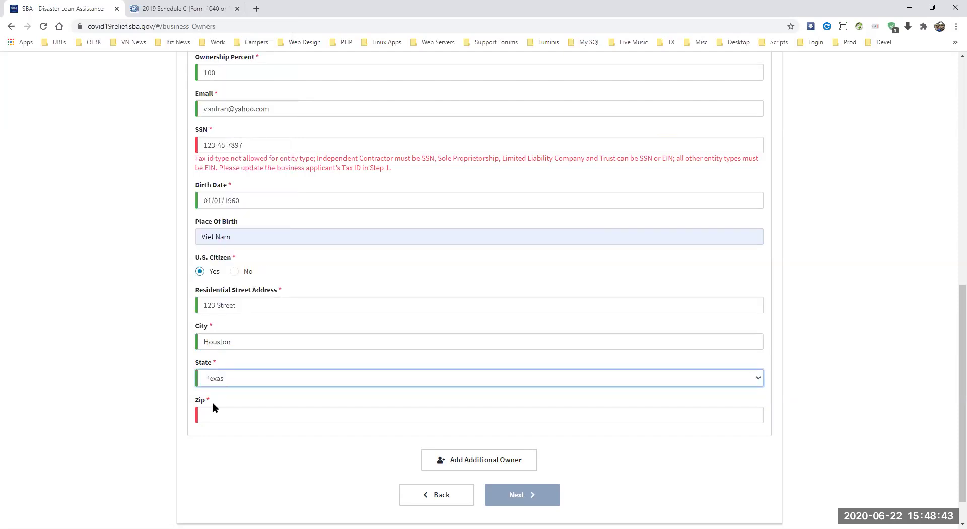
pyautogui.click(208, 414)
# Step: Enter Owner 1's zip code and select the existing SSN value
pyautogui.write('77002')
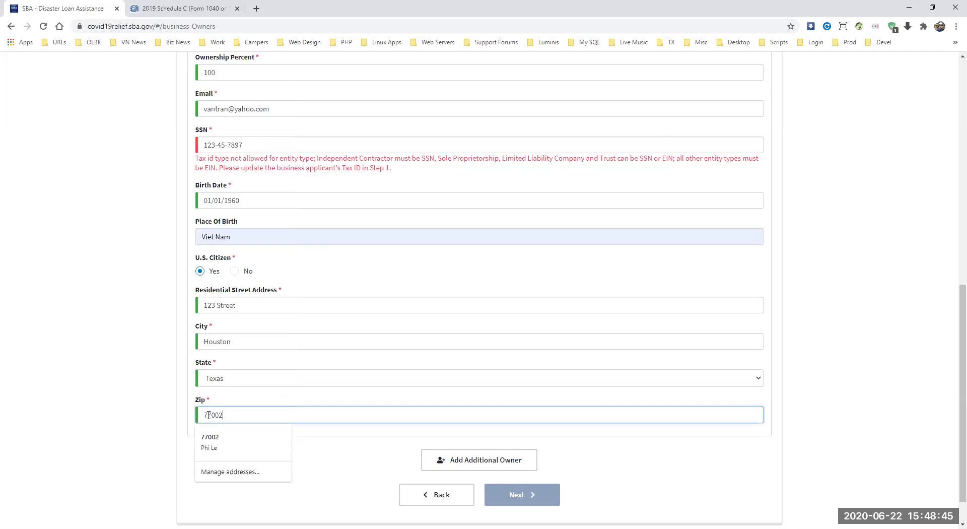
pyautogui.click(249, 144)
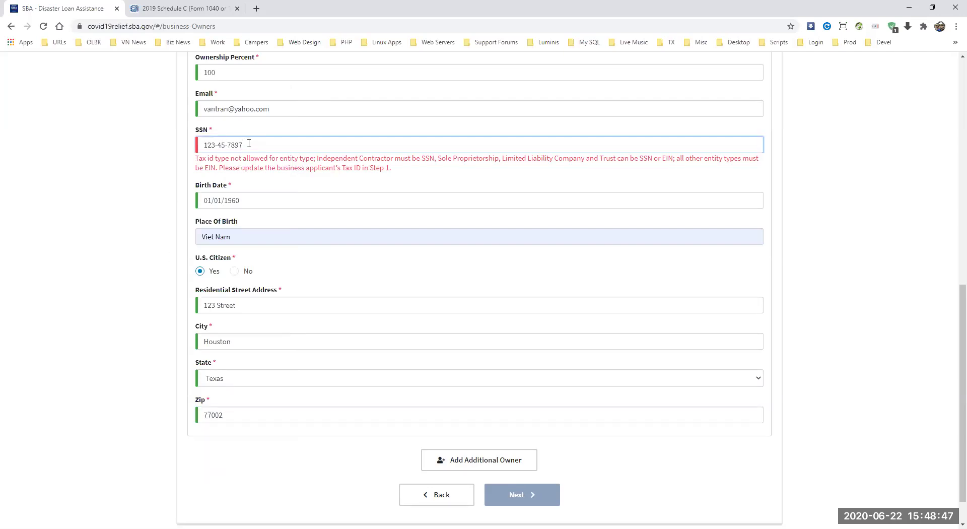
pyautogui.moveTo(252, 144); pyautogui.dragTo(148, 147)
# Step: Go back to Business Information and copy the business's EIN/SSN tax ID
pyautogui.click(438, 494)
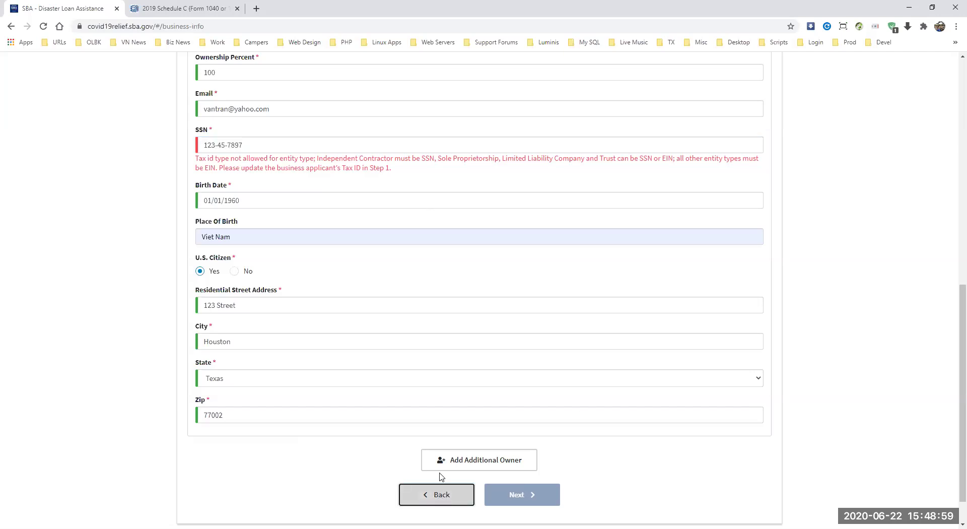
pyautogui.moveTo(231, 378); pyautogui.dragTo(198, 379)
pyautogui.rightClick(199, 379)
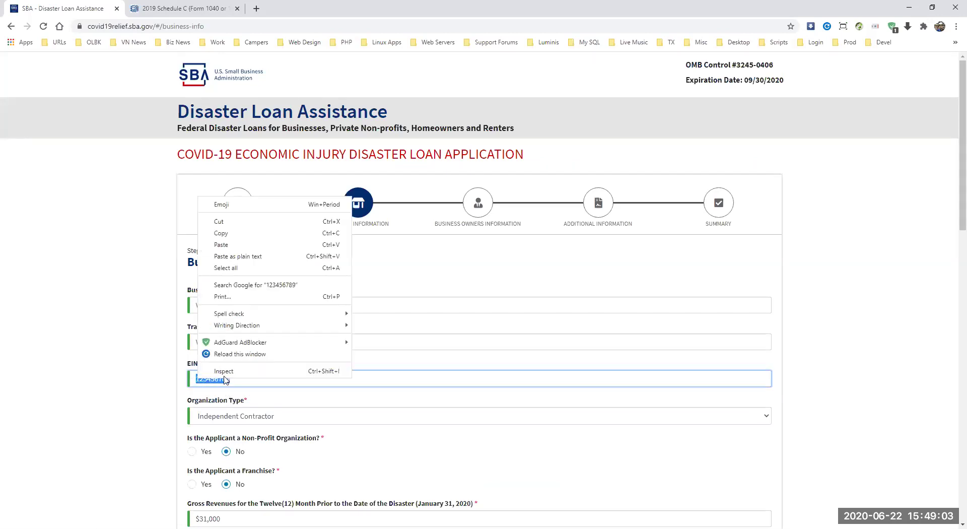
pyautogui.click(253, 231)
pyautogui.moveTo(954, 209); pyautogui.dragTo(949, 512)
# Step: On Business Owners Information, paste the copied tax ID over Owner 1's SSN to clear the error
pyautogui.click(469, 460)
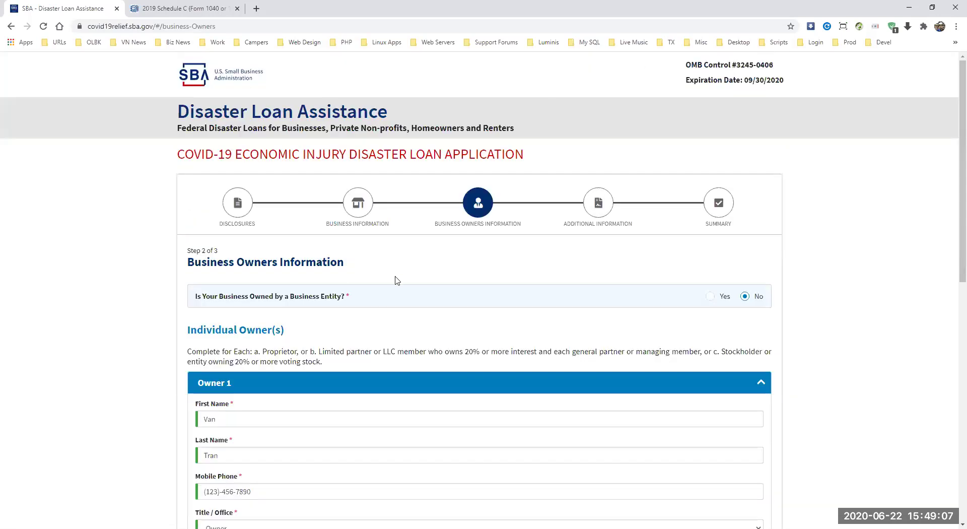
pyautogui.moveTo(950, 182); pyautogui.dragTo(952, 355)
pyautogui.scroll(-5, 952, 354)
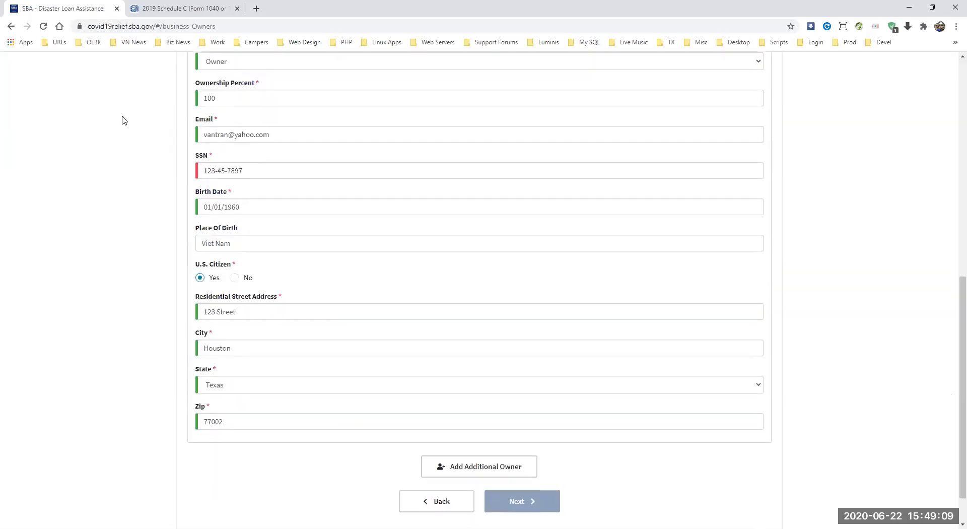
pyautogui.moveTo(245, 168); pyautogui.dragTo(134, 173)
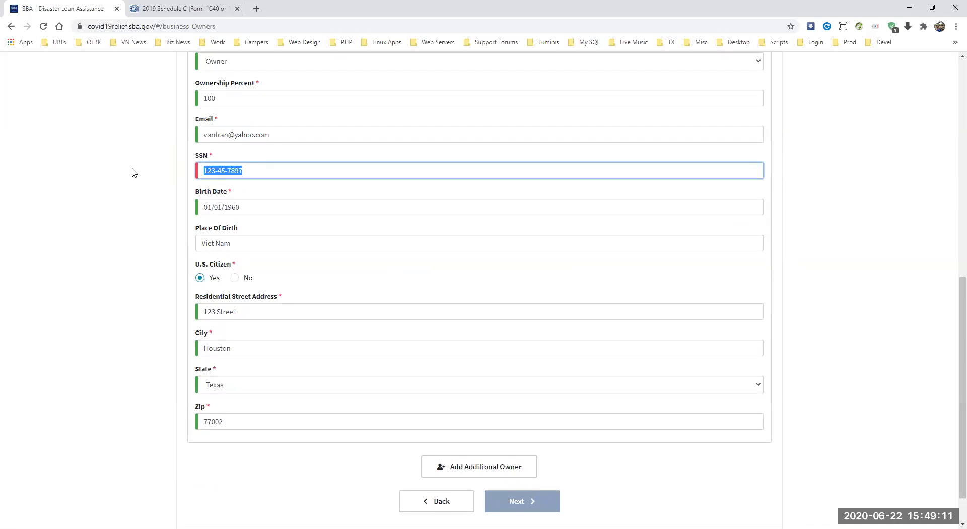
pyautogui.hotkey('ctrl', 'v')
pyautogui.click(245, 241)
pyautogui.click(251, 169)
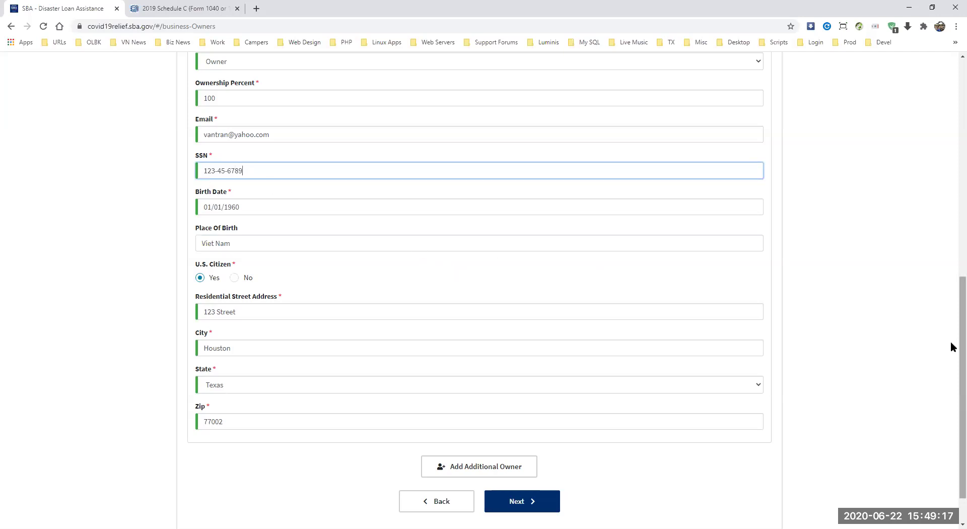
pyautogui.moveTo(952, 332); pyautogui.dragTo(951, 339)
pyautogui.click(522, 500)
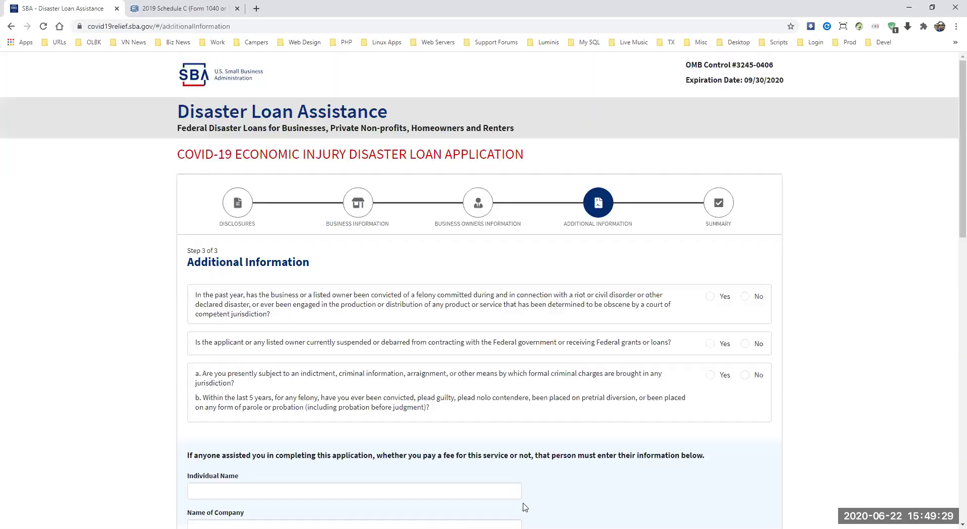
pyautogui.moveTo(952, 241); pyautogui.dragTo(952, 295)
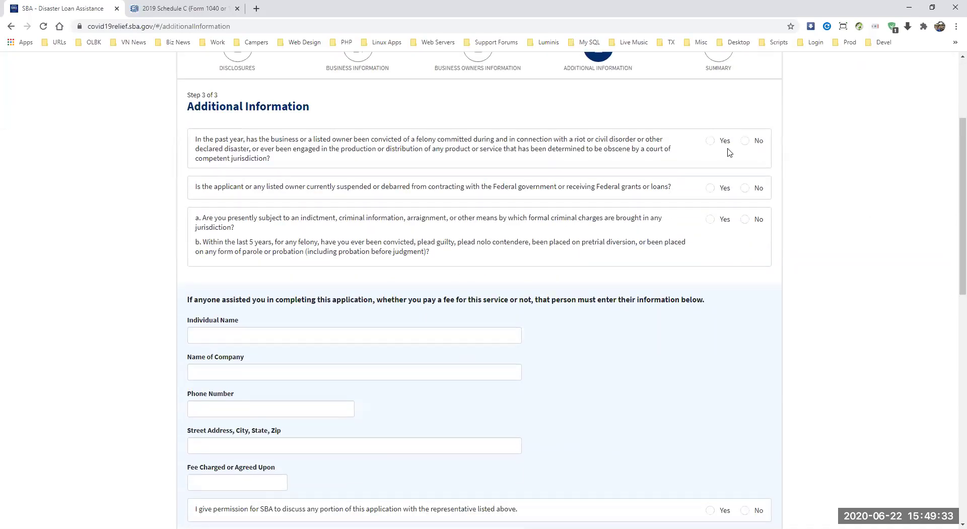
pyautogui.click(748, 143)
pyautogui.click(748, 189)
pyautogui.click(746, 221)
pyautogui.scroll(-1, 951, 167)
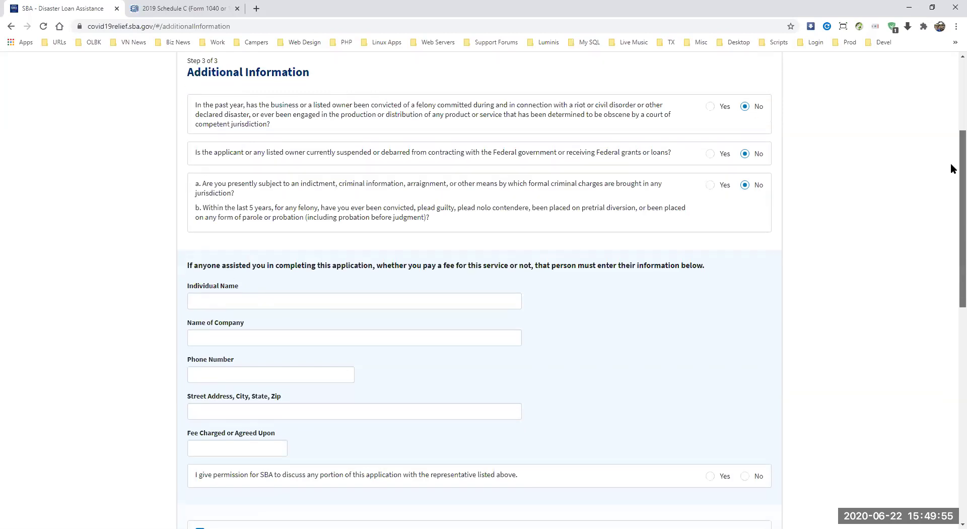
pyautogui.scroll(-2, 950, 174)
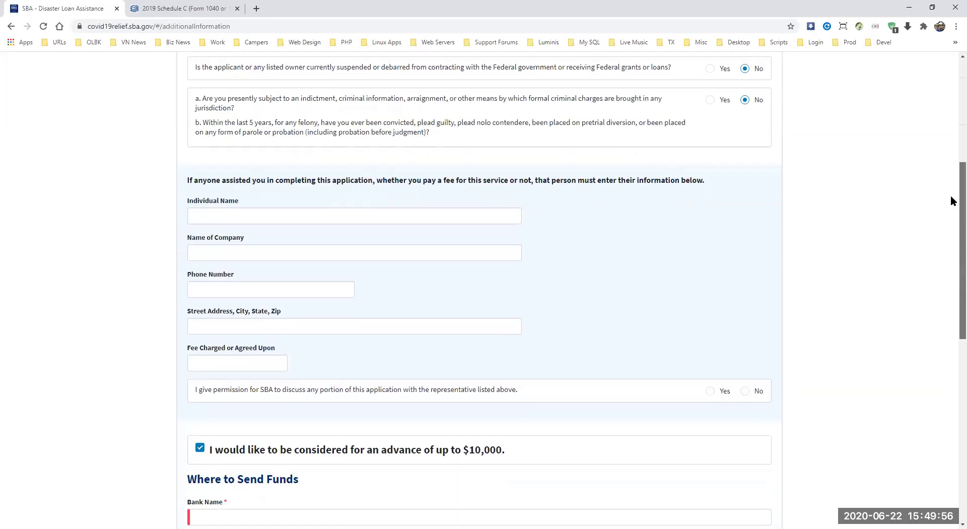
pyautogui.click(225, 216)
pyautogui.click(580, 223)
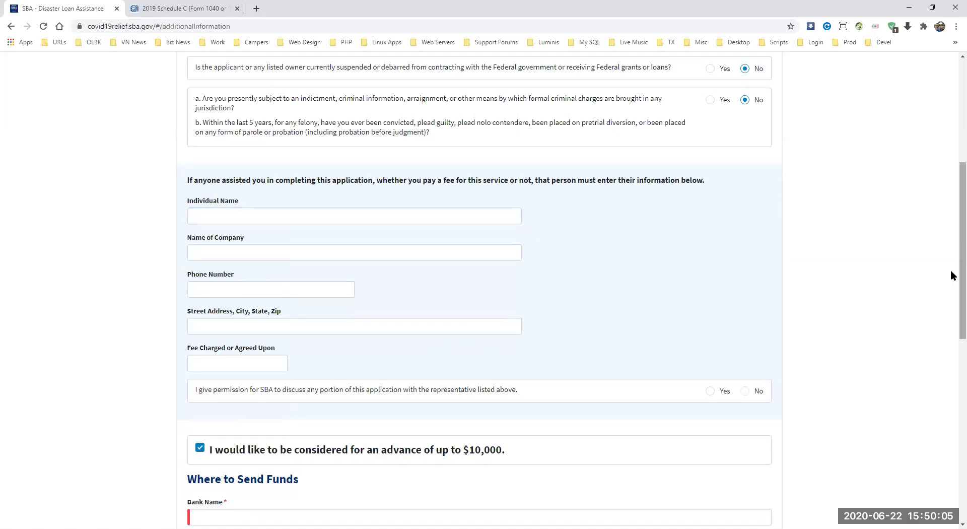
pyautogui.scroll(-3, 951, 267)
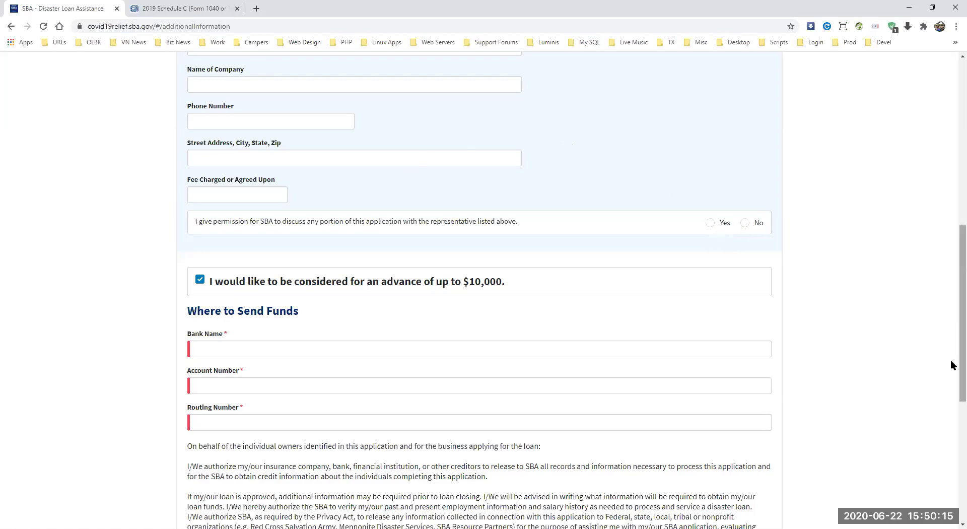
pyautogui.scroll(2, 951, 352)
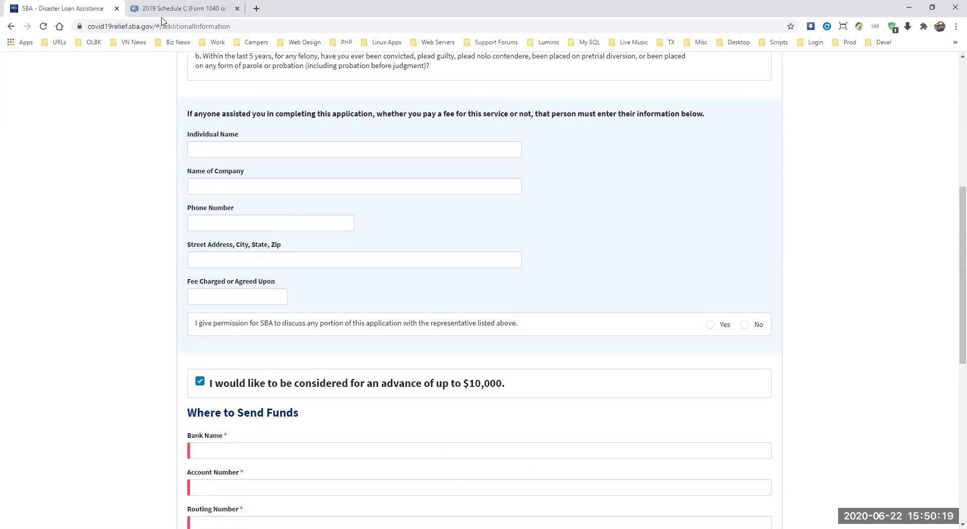
pyautogui.scroll(-3, 951, 259)
pyautogui.scroll(-2, 951, 297)
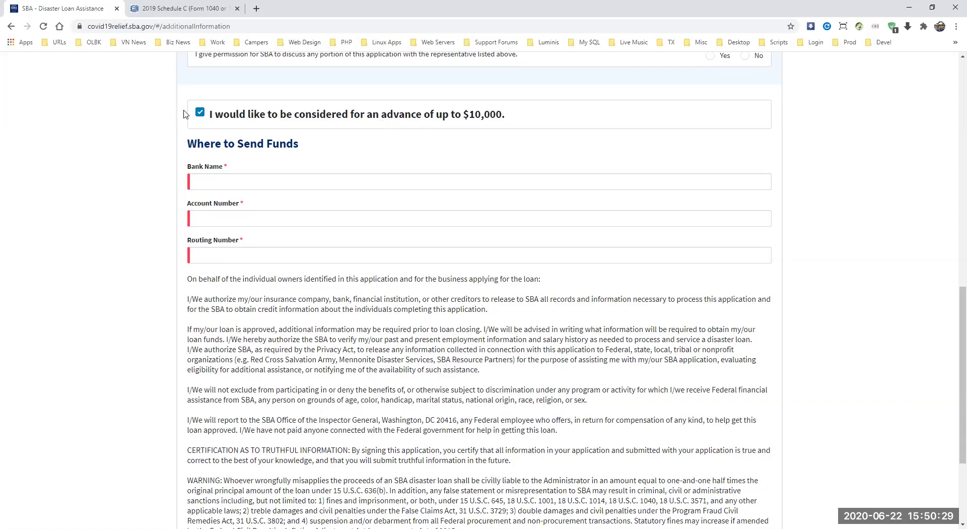
# Step: Fill the bank name as Bank of America and routing number 111000614 from saved suggestions
pyautogui.click(210, 183)
pyautogui.click(214, 204)
pyautogui.click(219, 218)
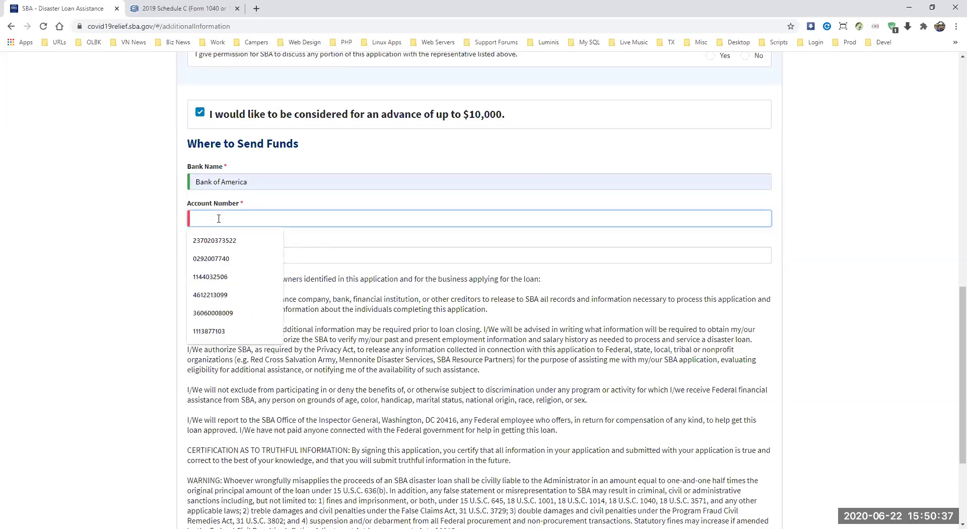
pyautogui.click(340, 258)
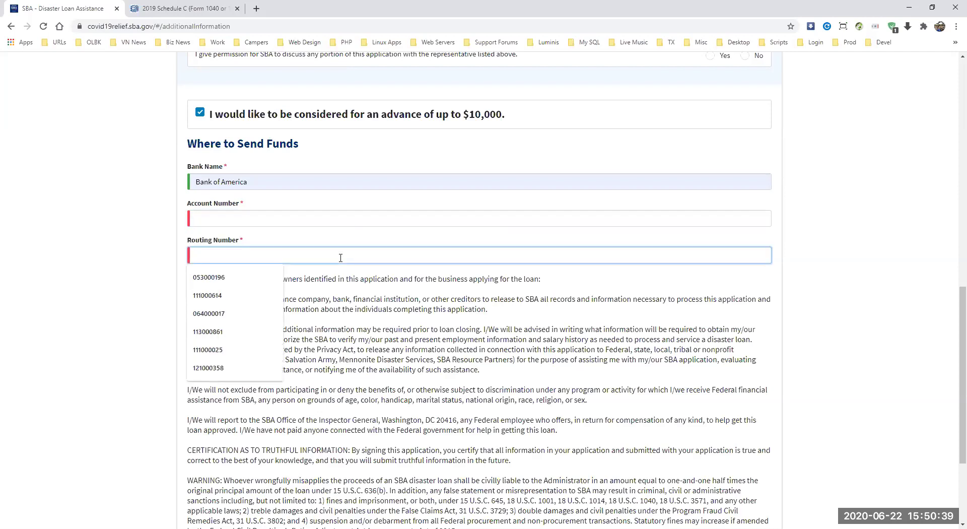
pyautogui.click(455, 161)
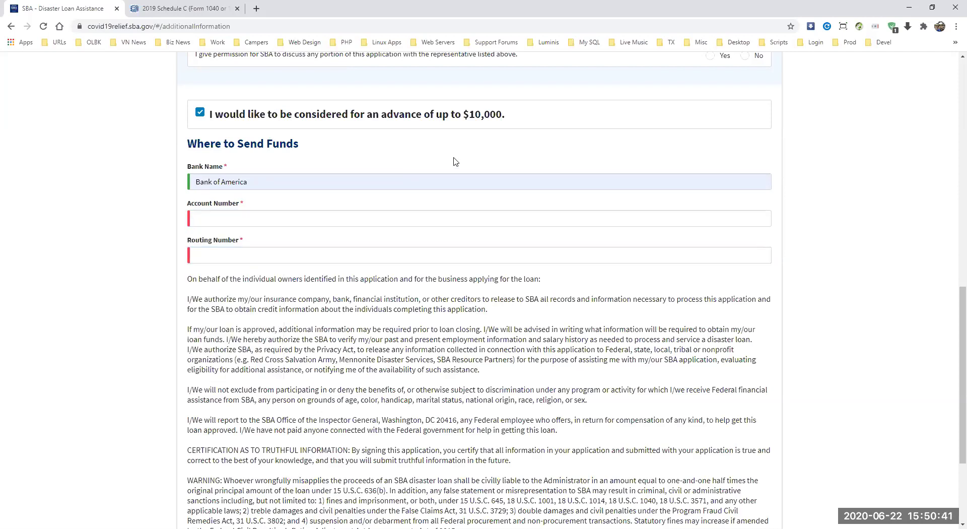
pyautogui.click(208, 258)
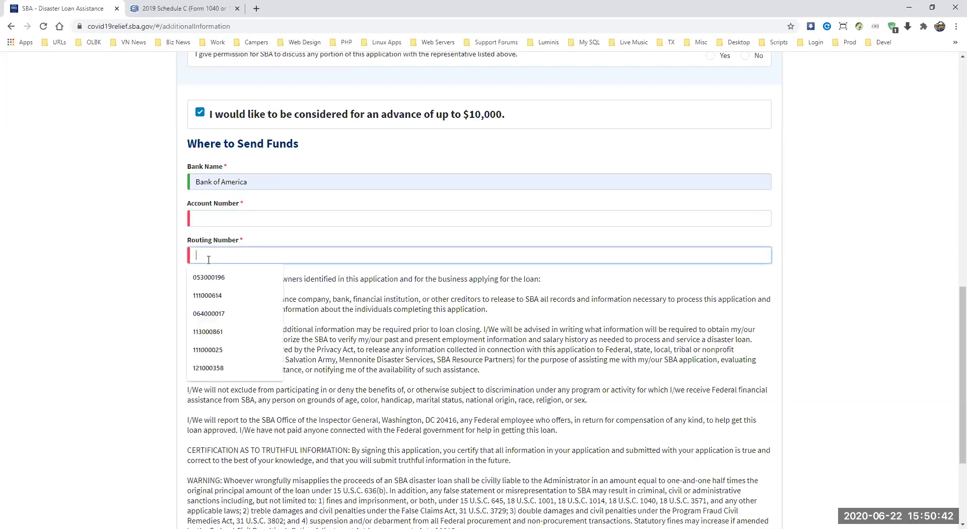
pyautogui.click(208, 296)
# Step: Enter the bank account number and tick the true-and-correct certification checkbox
pyautogui.click(216, 219)
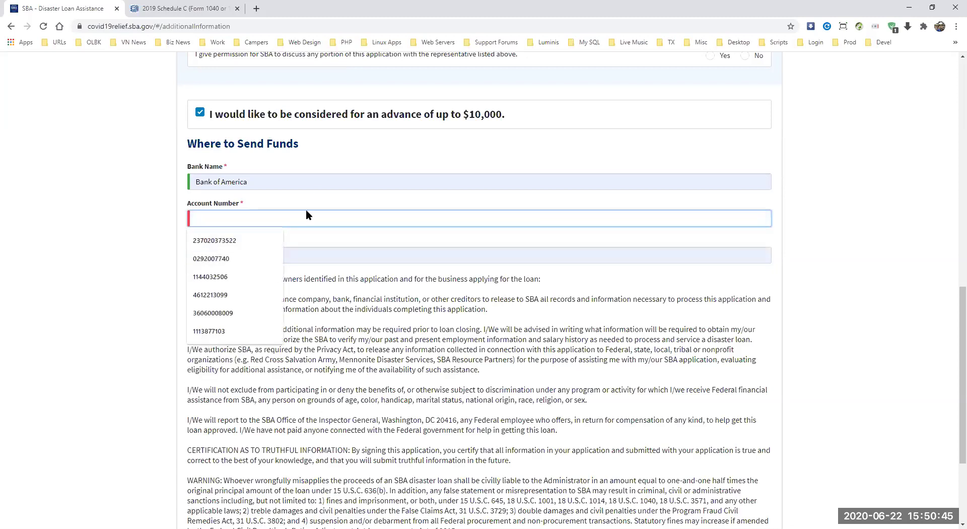
pyautogui.write('123456789')
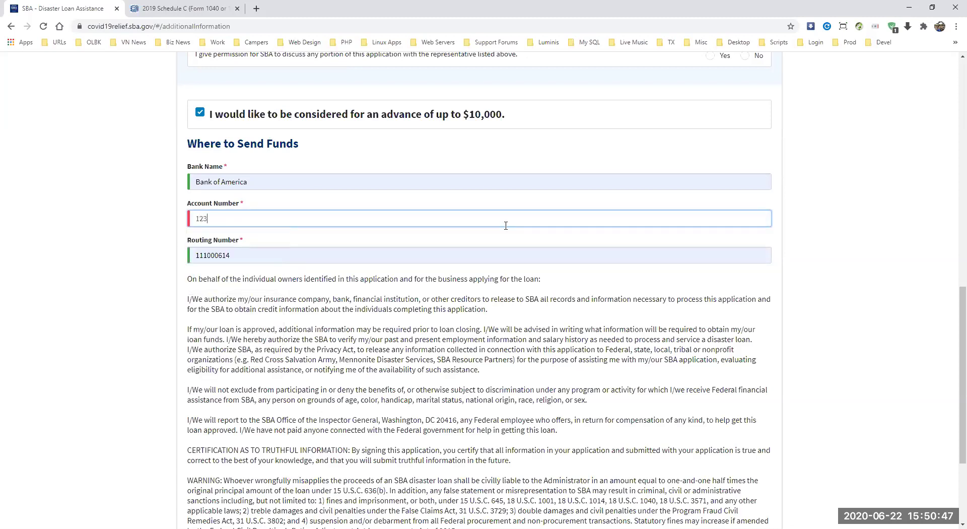
pyautogui.click(281, 251)
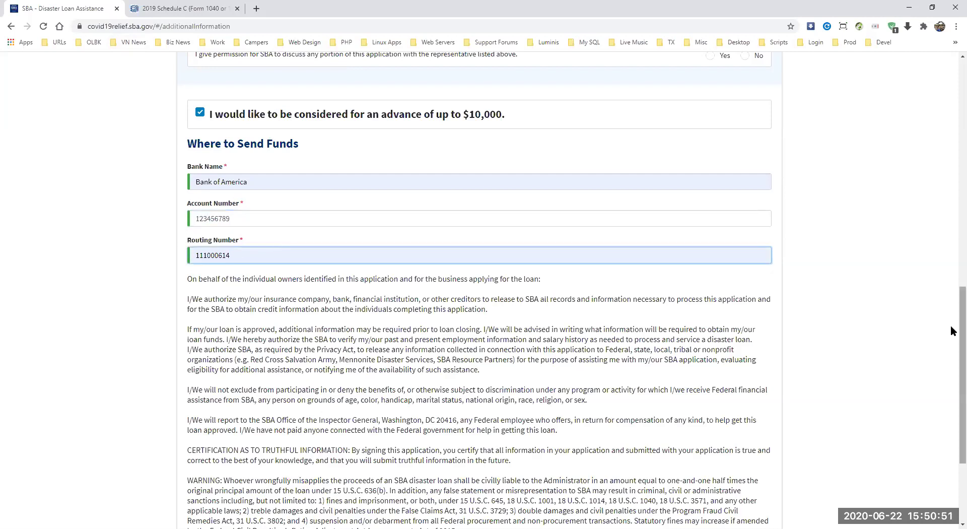
pyautogui.scroll(-1, 952, 333)
pyautogui.scroll(-2, 951, 347)
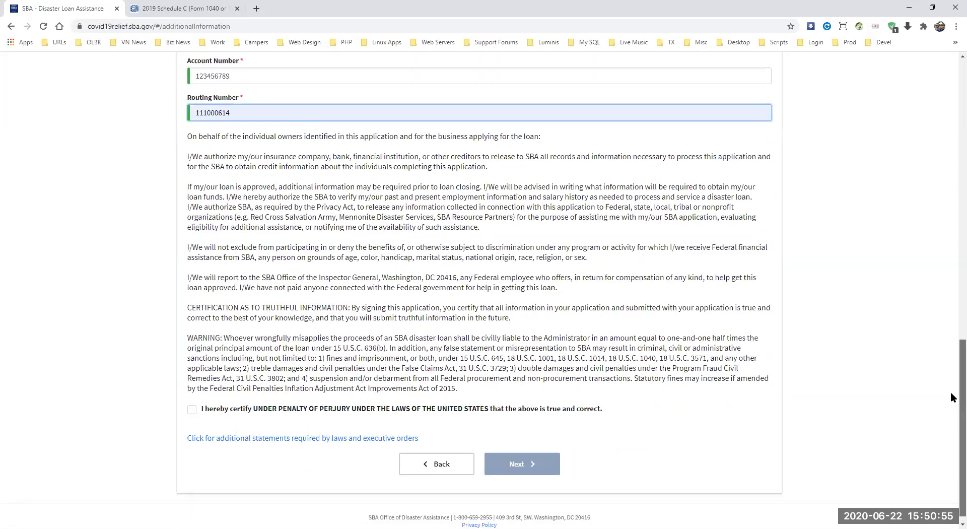
pyautogui.scroll(5, 950, 391)
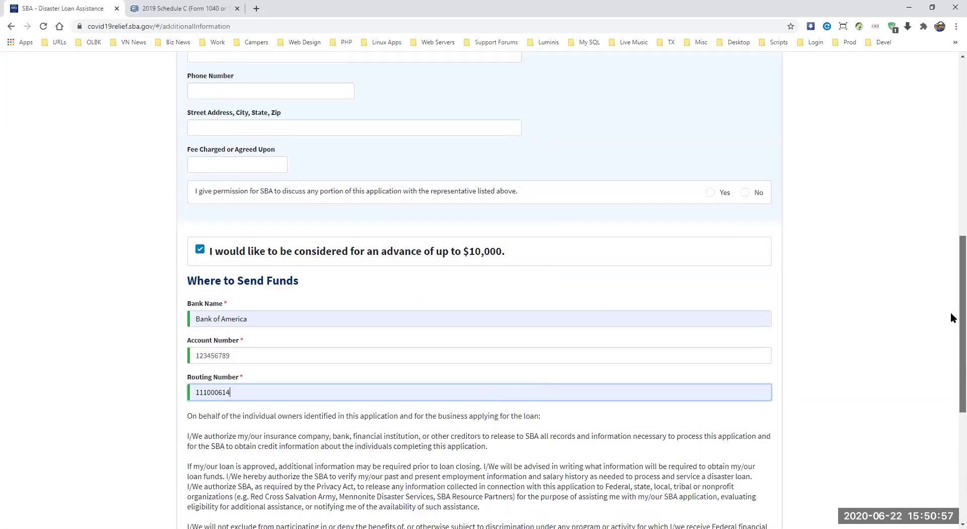
pyautogui.scroll(-1, 951, 314)
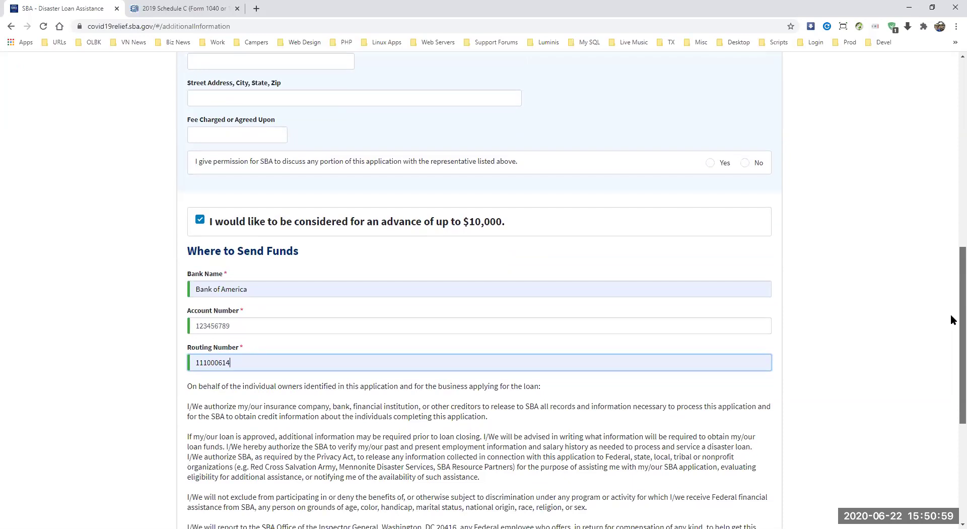
pyautogui.scroll(-1, 950, 322)
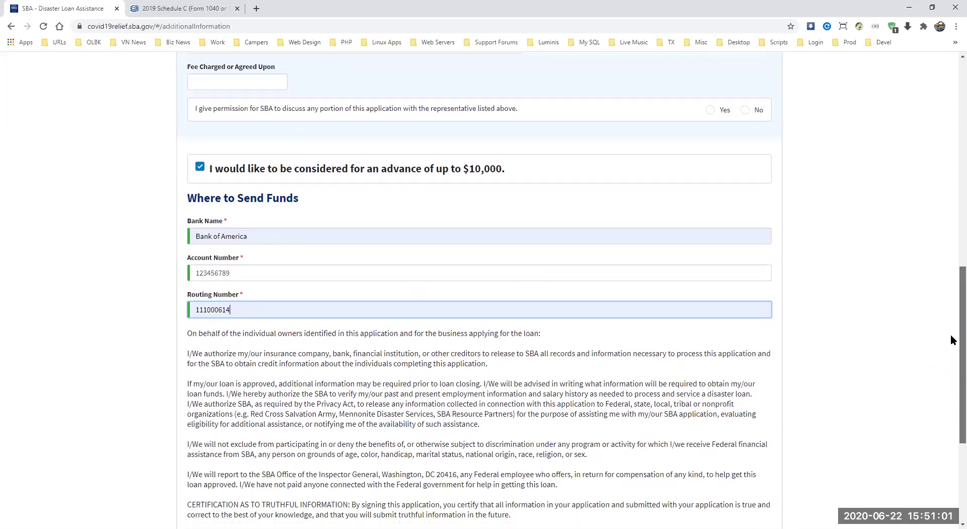
pyautogui.scroll(-3, 951, 334)
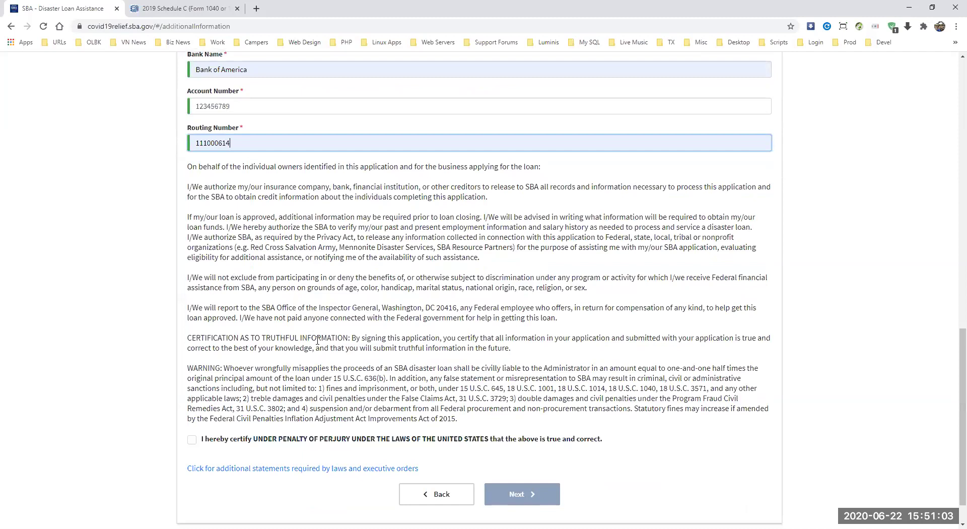
pyautogui.click(192, 440)
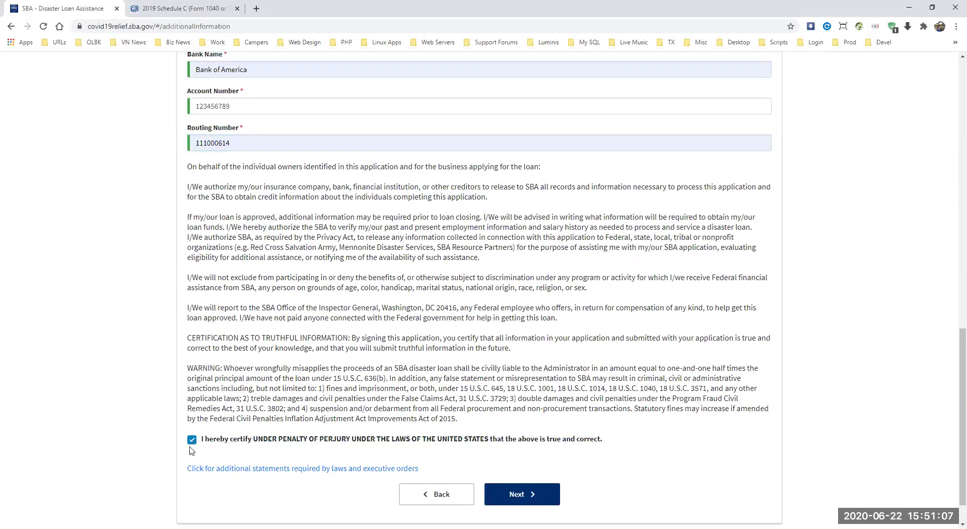
pyautogui.click(505, 503)
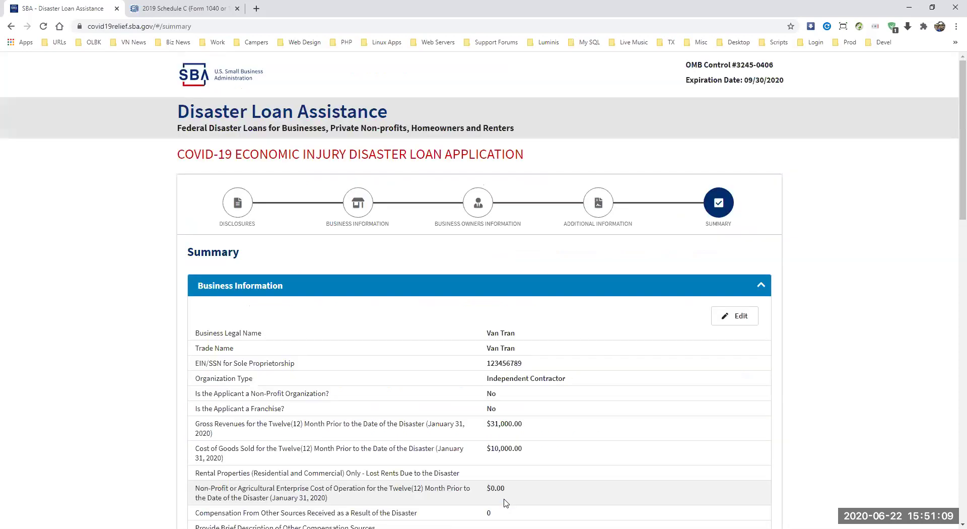
pyautogui.scroll(-2, 951, 131)
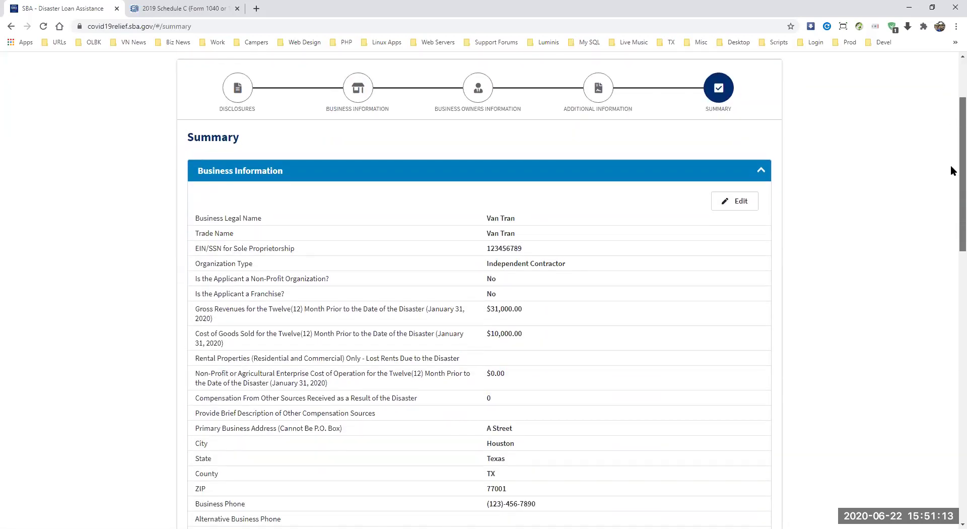
pyautogui.scroll(-1, 952, 173)
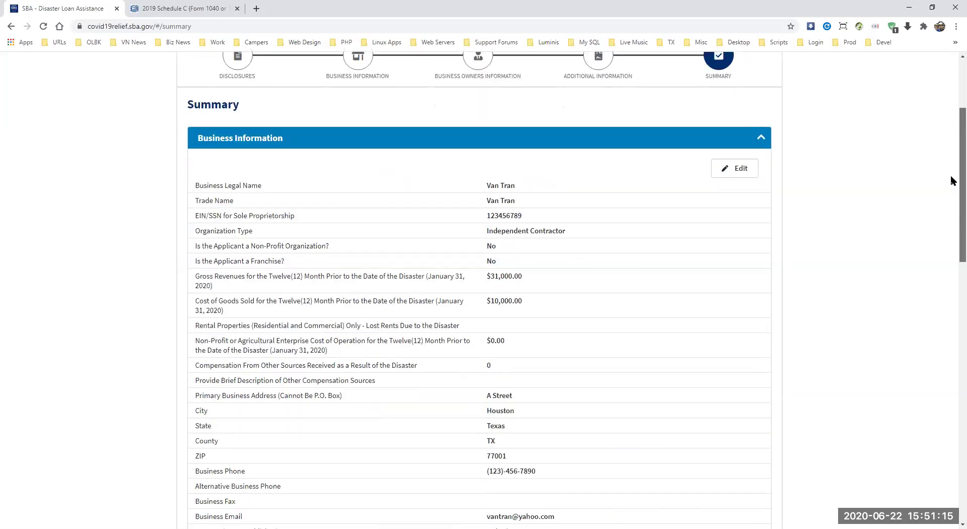
pyautogui.scroll(-2, 952, 184)
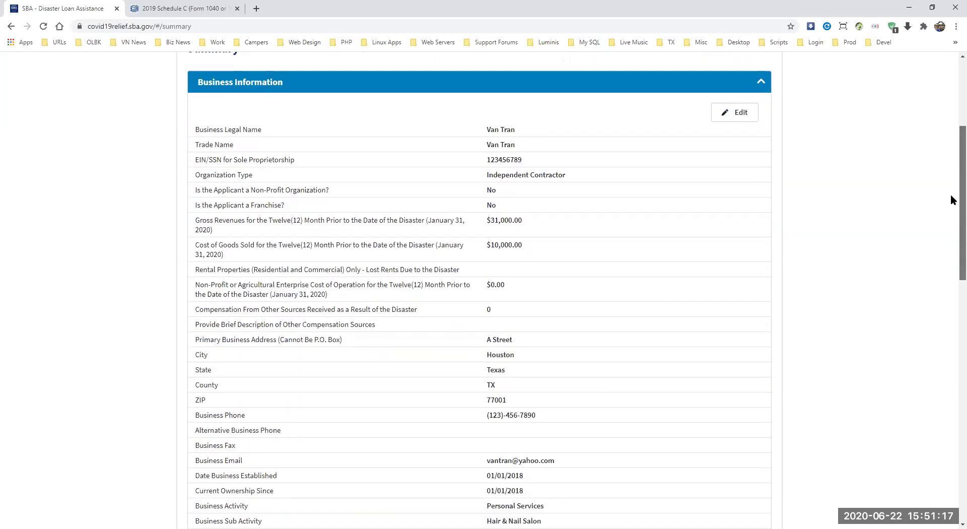
pyautogui.scroll(-1, 951, 196)
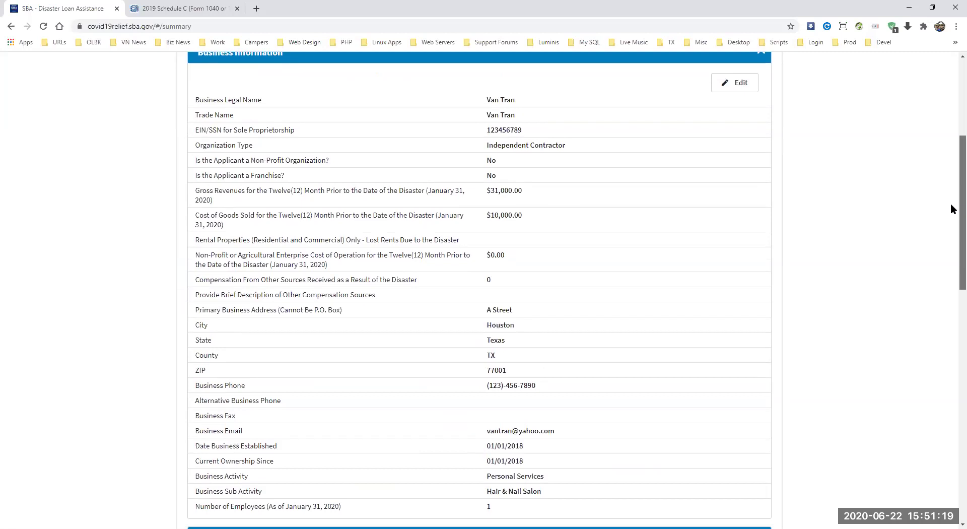
pyautogui.scroll(-1, 952, 212)
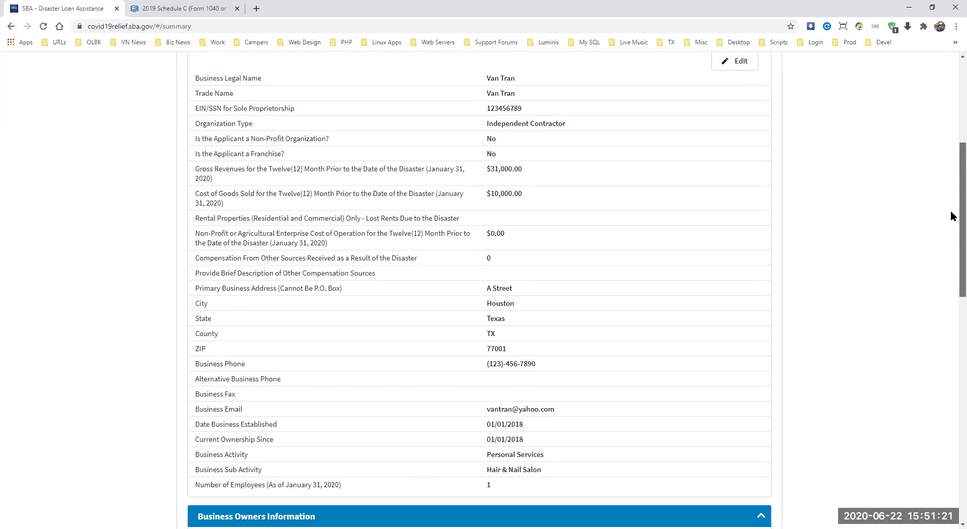
pyautogui.scroll(-1, 952, 216)
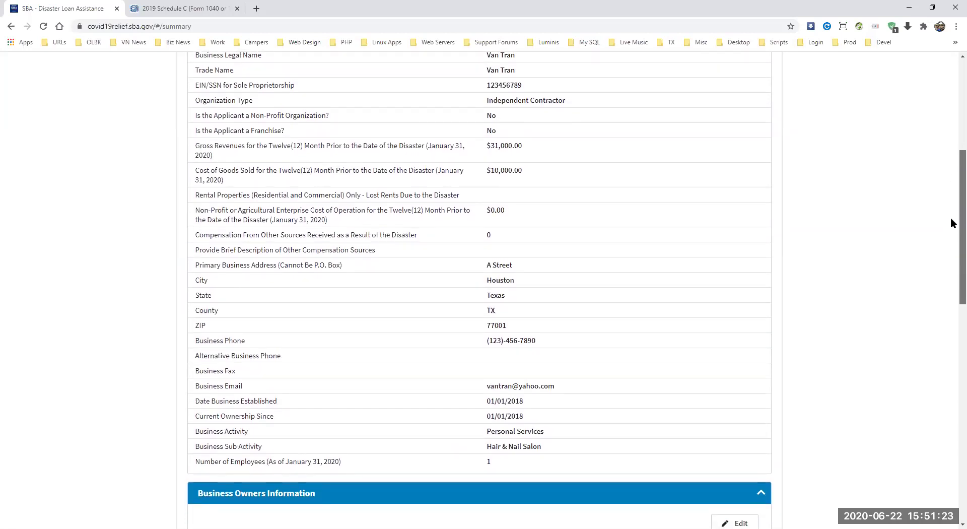
pyautogui.scroll(-2, 951, 227)
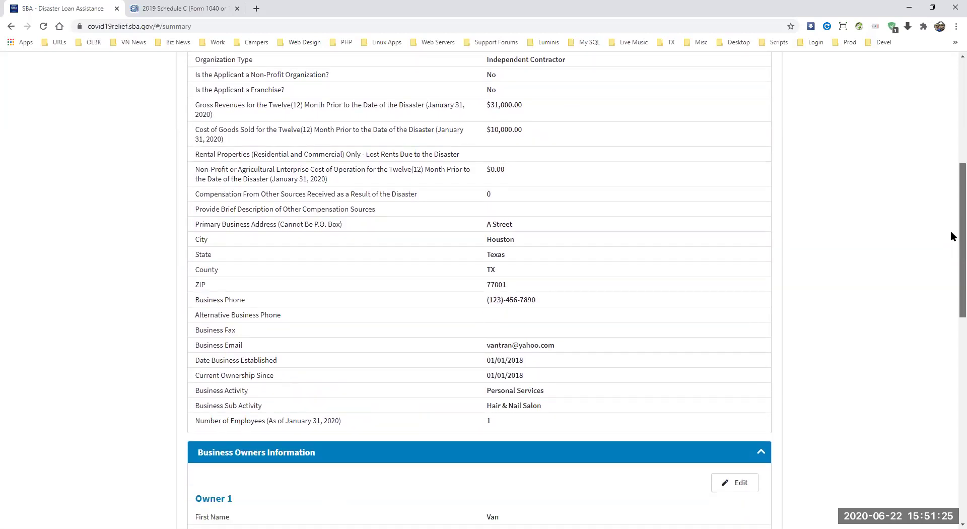
pyautogui.scroll(-4, 952, 237)
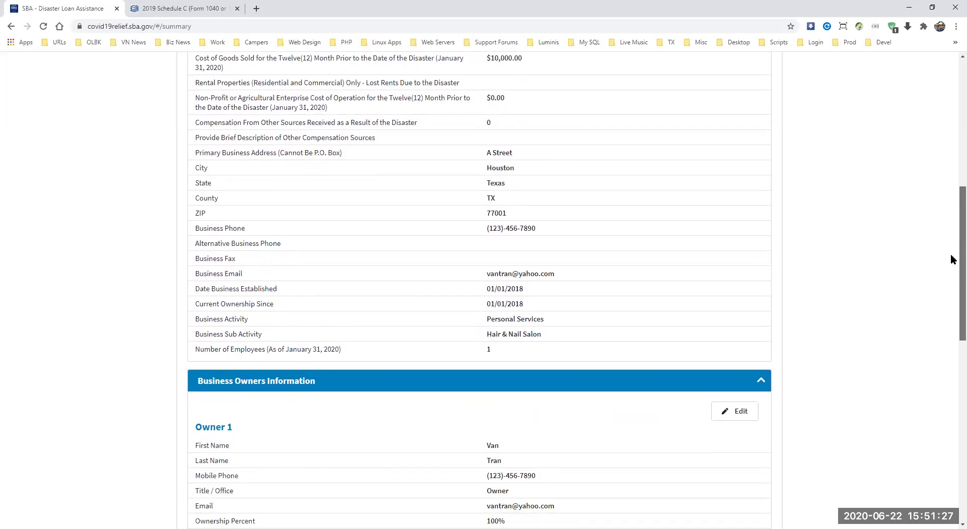